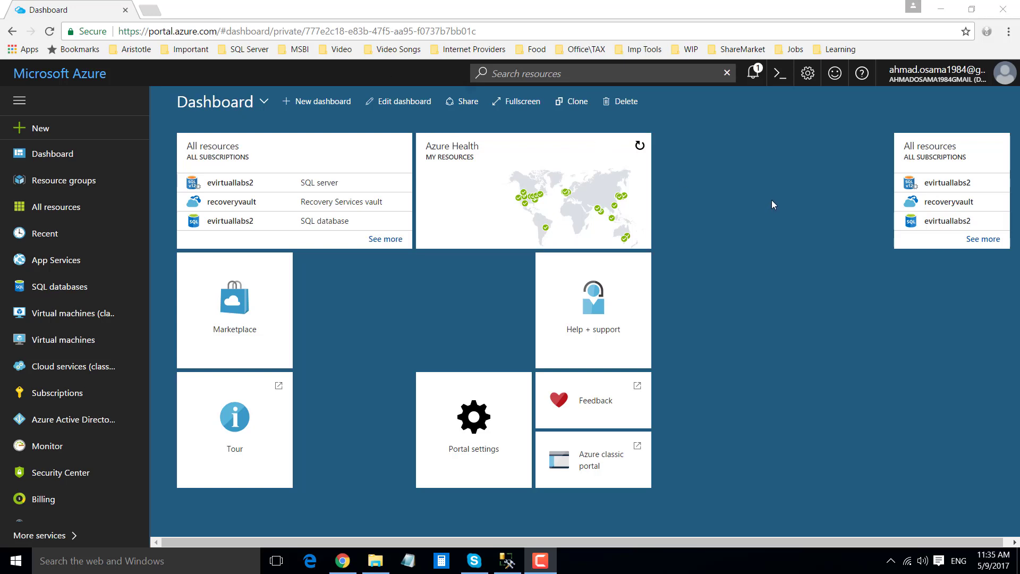
Search the portal for "sql servers", open the SQL servers list and check the status and location of evirtuallabs2.
left_click(625, 71)
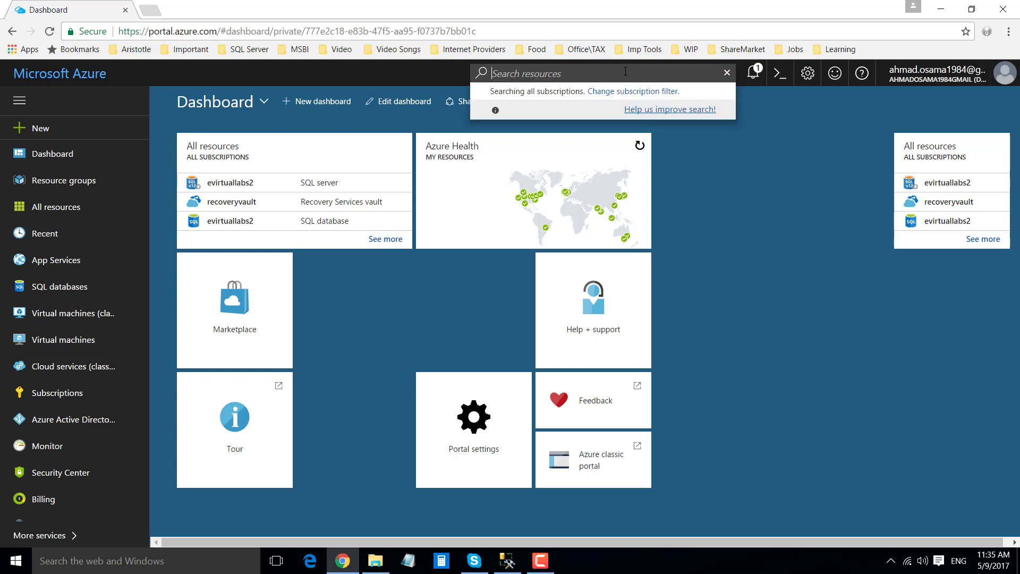
type("s")
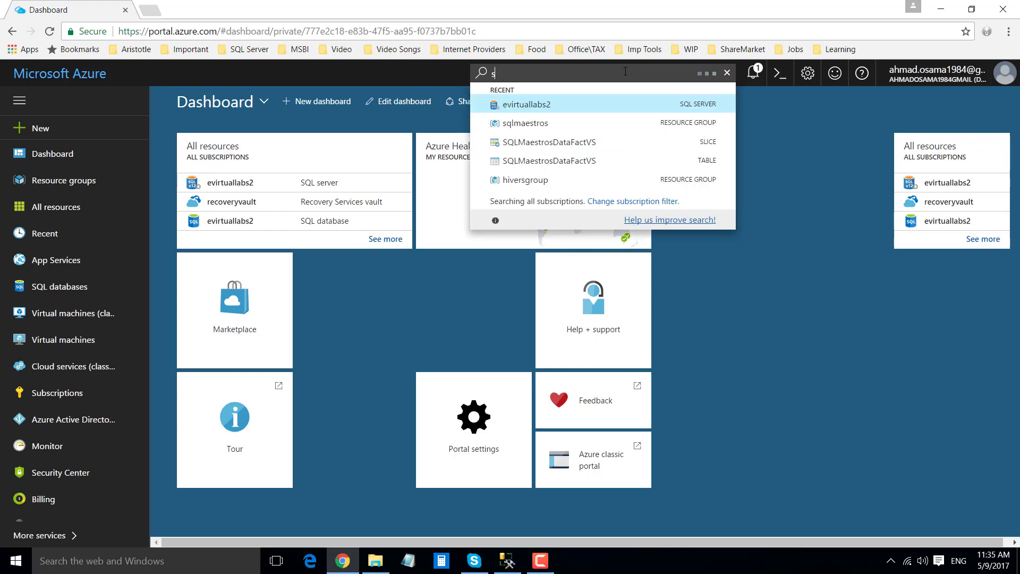
type("ql servers")
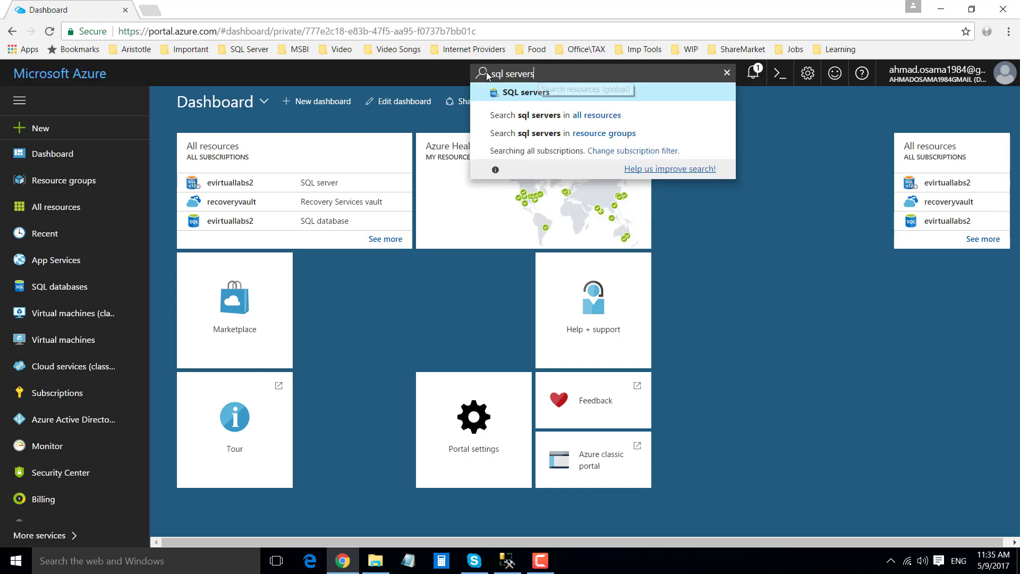
left_click(525, 93)
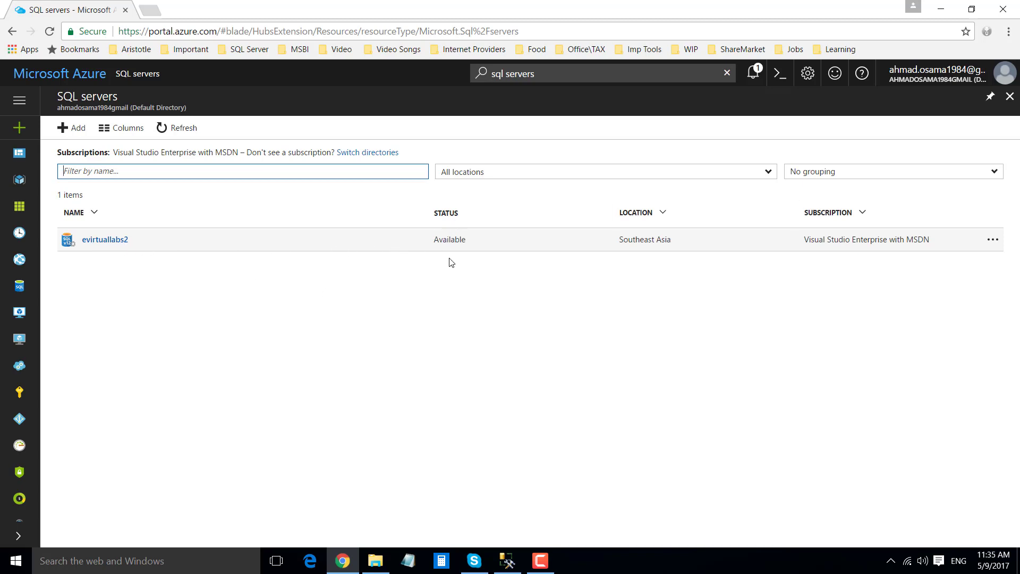
left_click_drag(434, 239, 472, 240)
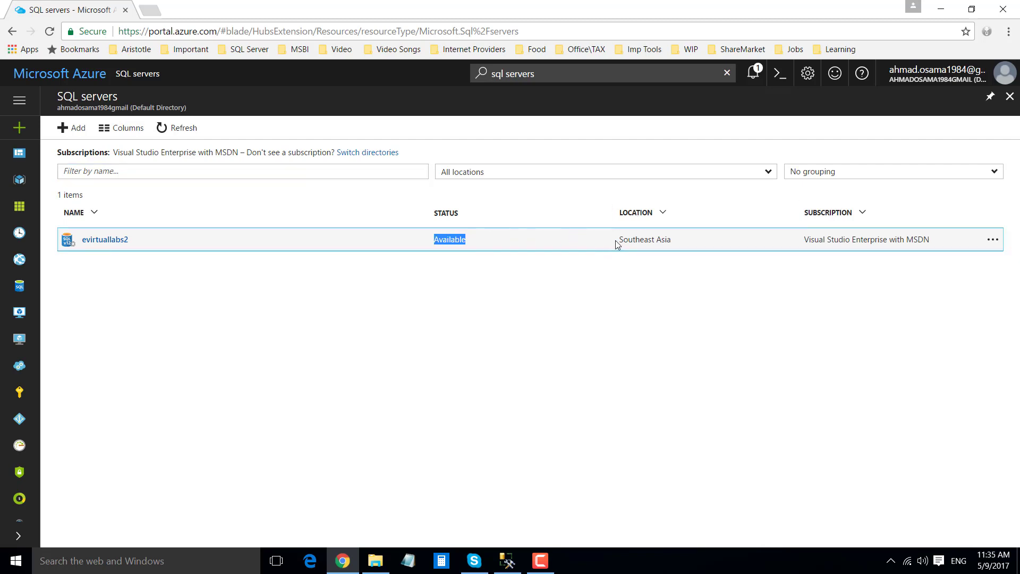
left_click_drag(619, 240, 681, 237)
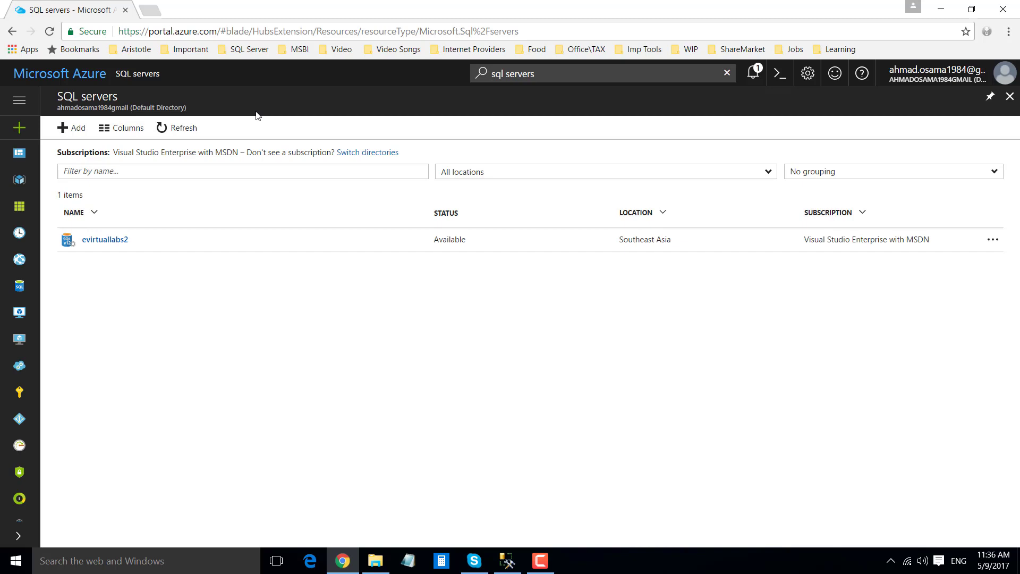
Start a new logical SQL server with the server name learnssis and the admin login sqladmin.
left_click(76, 130)
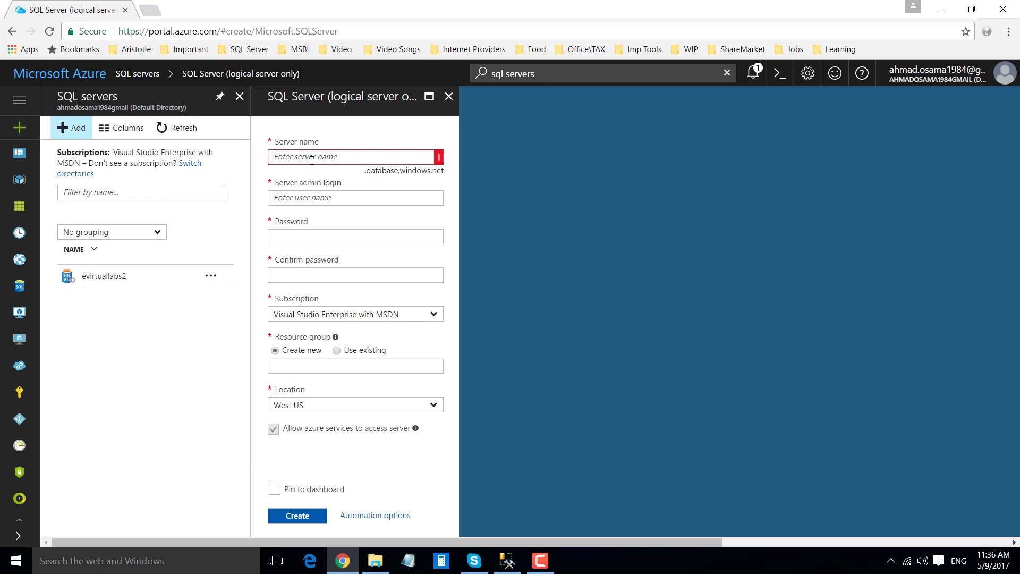
type("learn")
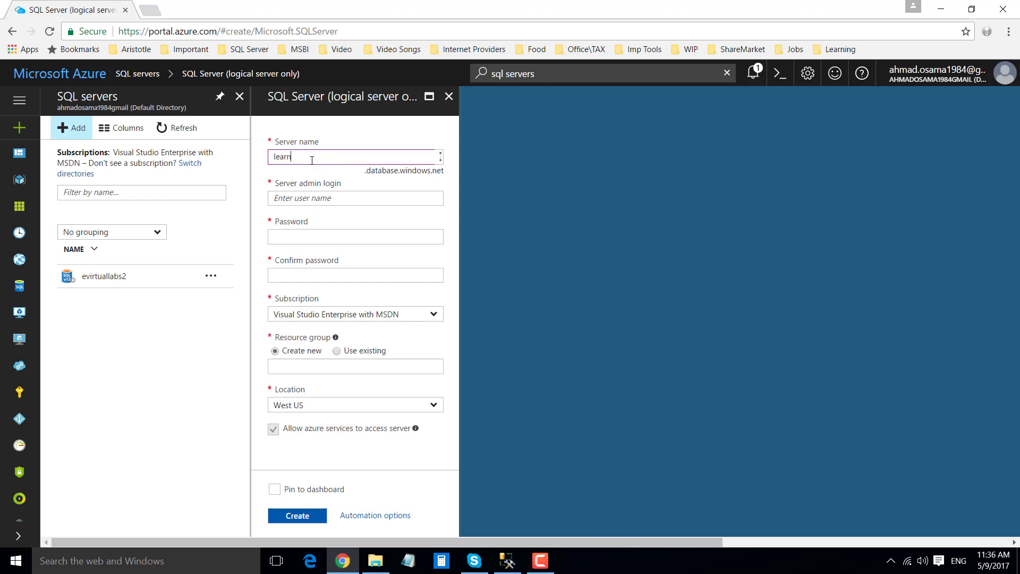
type("ssis")
left_click(367, 204)
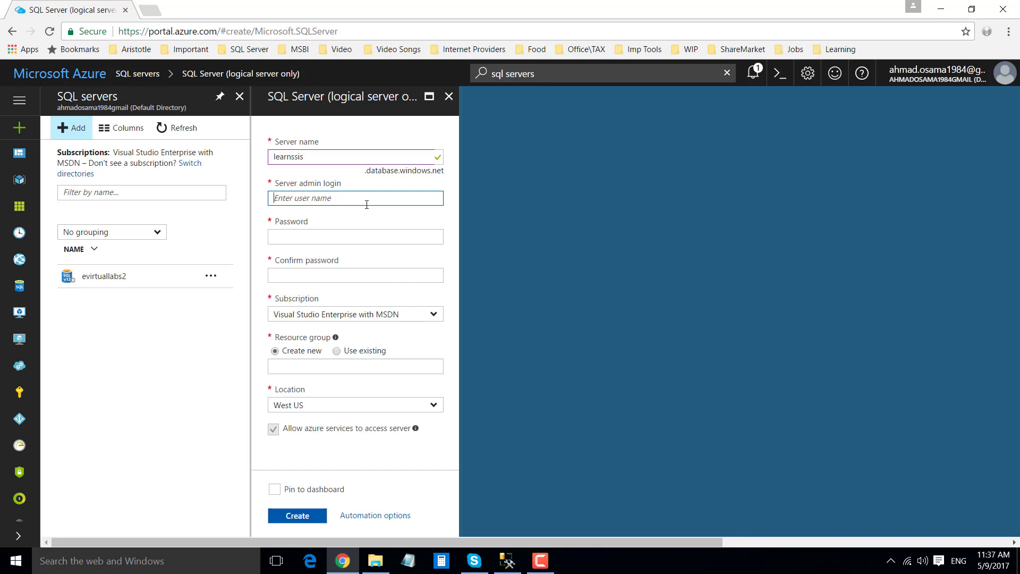
type("sqladmin")
key("Tab")
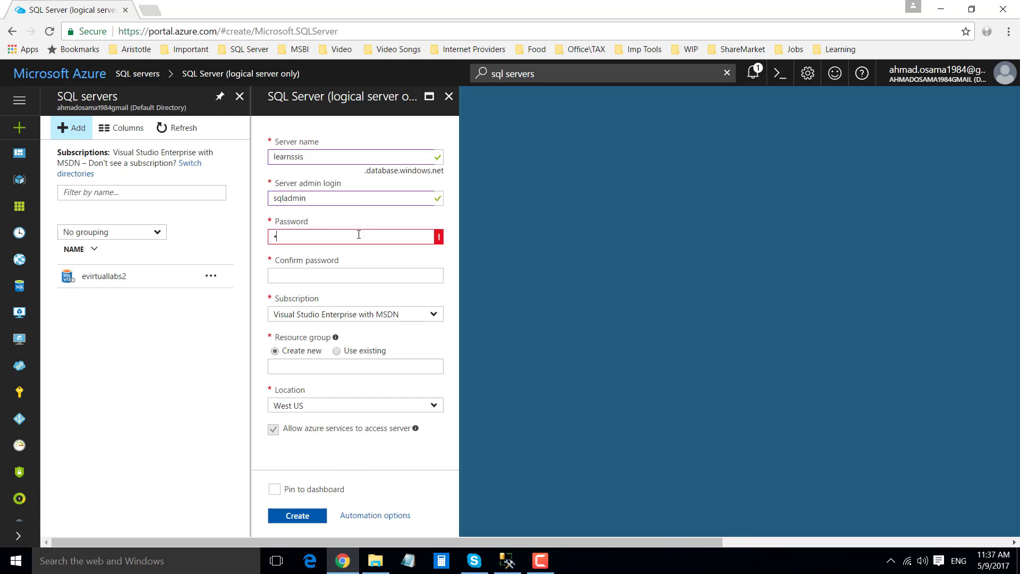
Enter the server admin password and repeat it in the confirmation field.
type("********")
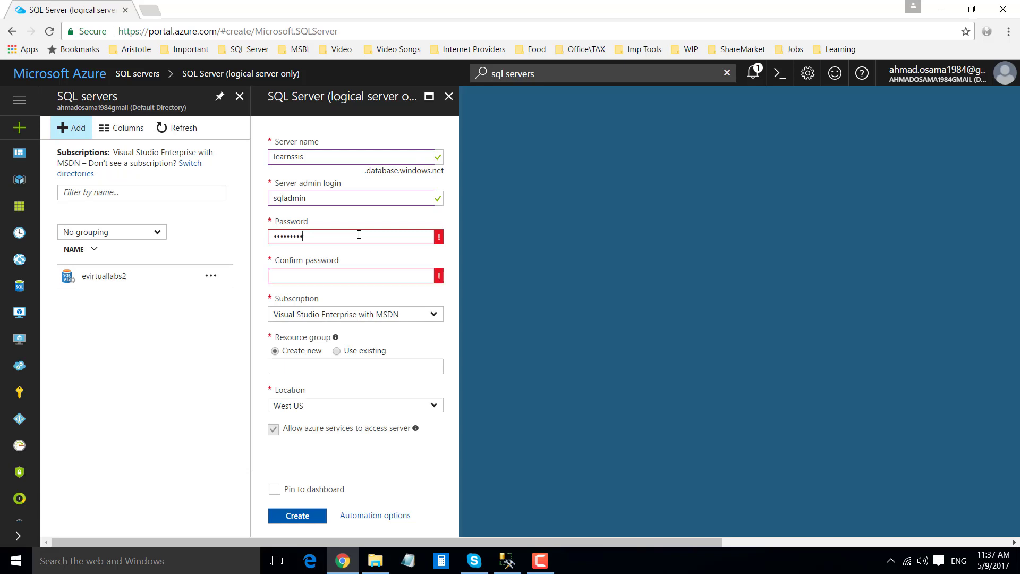
type("****")
key("Tab")
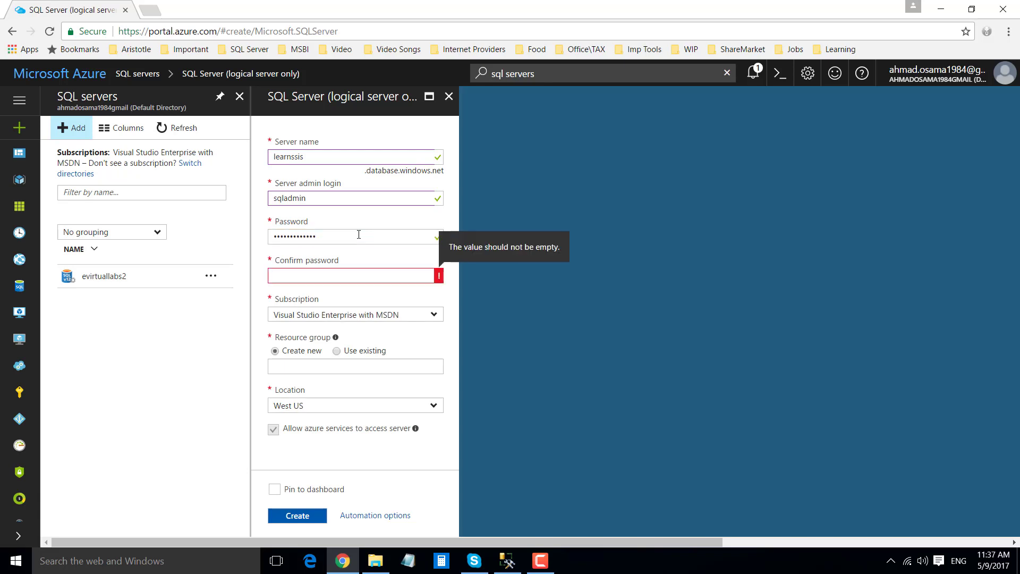
type("*************")
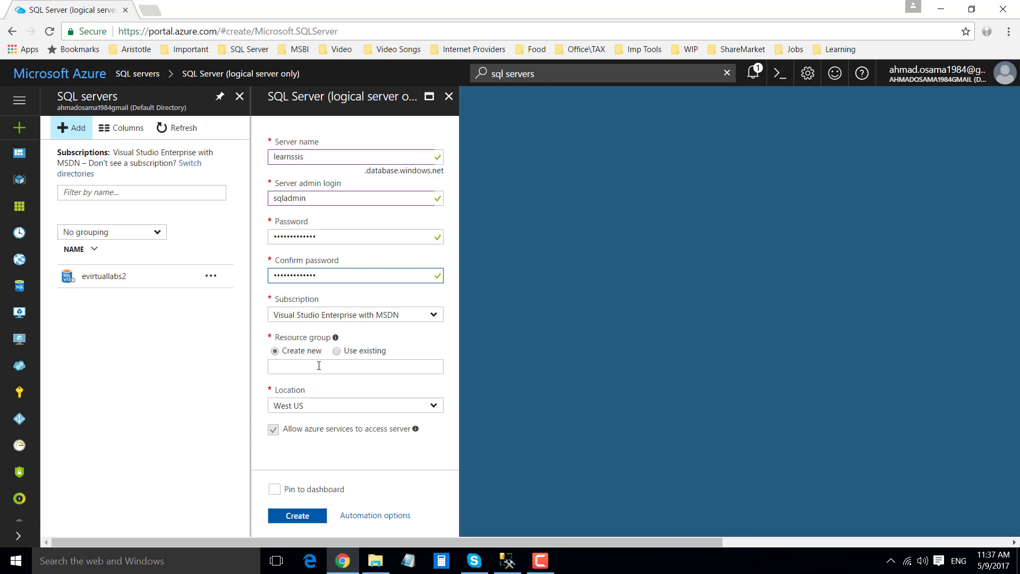
Assign the server to a new resource group named learnssisrg and create the server.
left_click(319, 365)
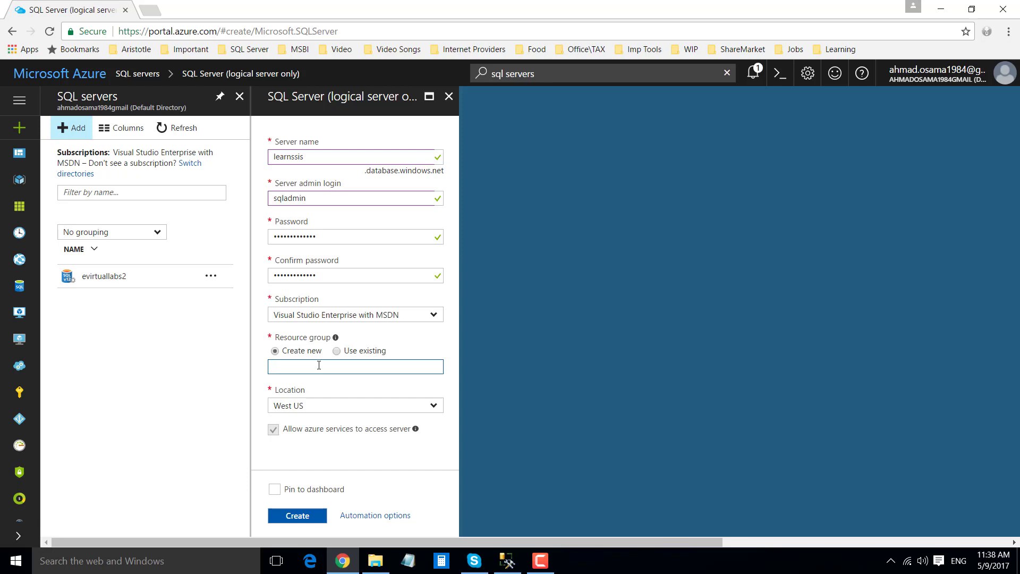
type("lear")
type("nssisrg")
left_click(343, 451)
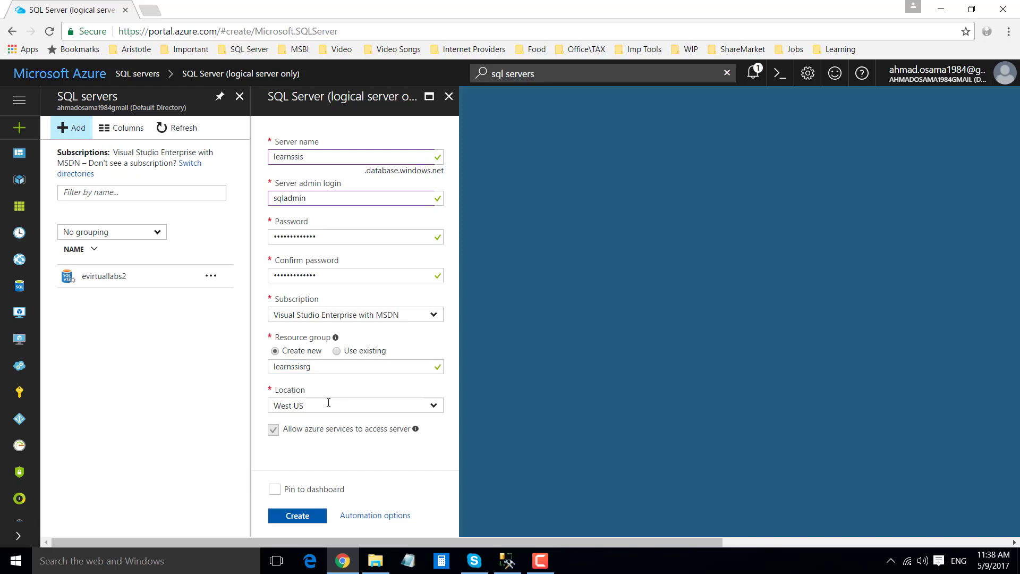
left_click(296, 516)
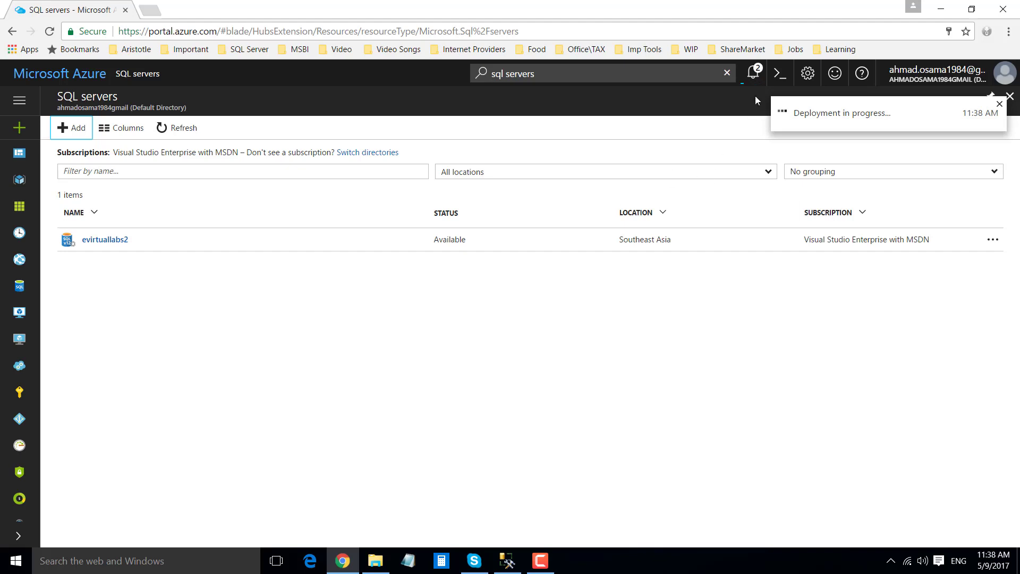
Check the portal notifications for the deployment status of the new server.
left_click(754, 79)
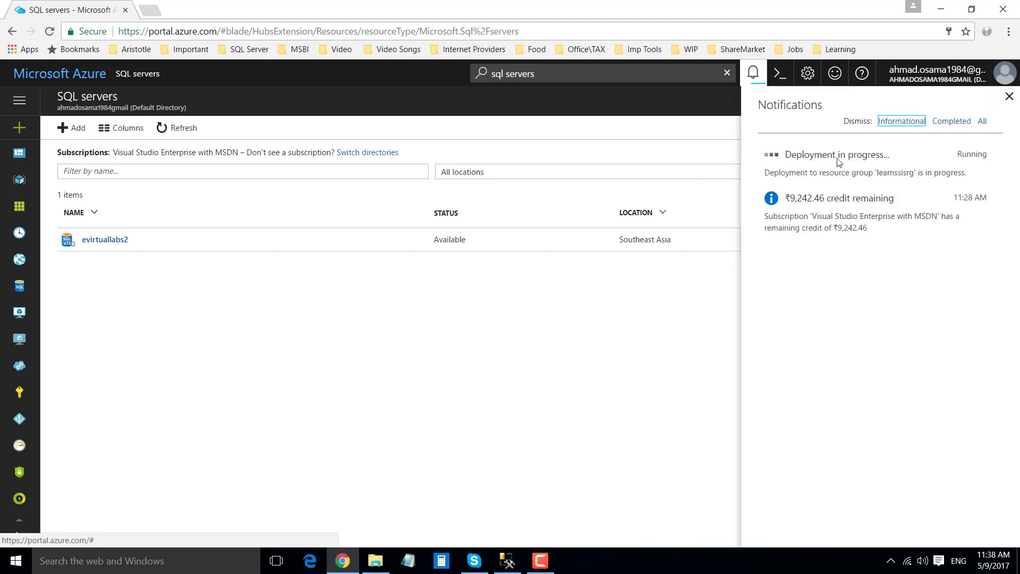
left_click(754, 77)
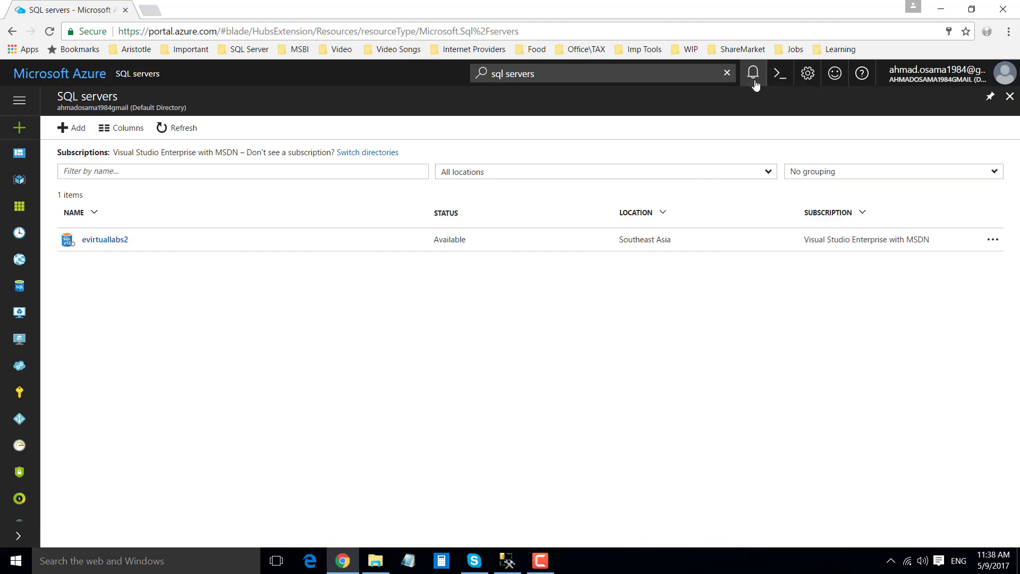
left_click(755, 83)
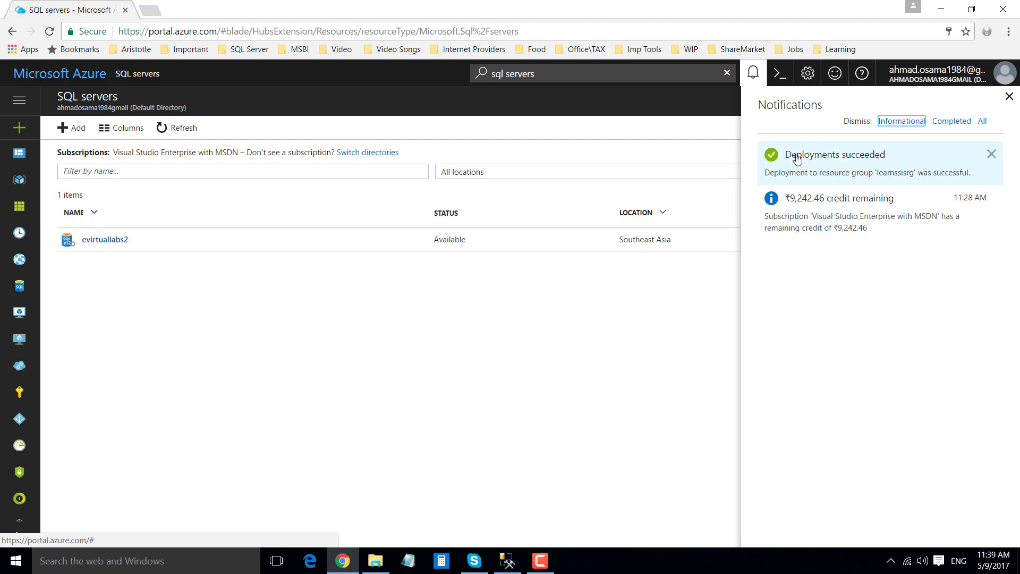
left_click(1009, 97)
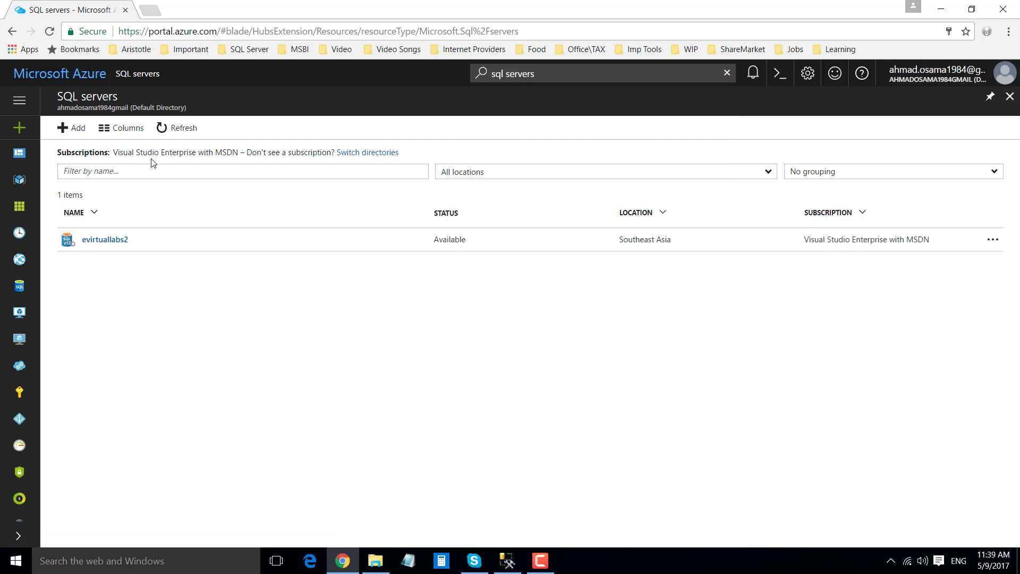
Refresh the SQL servers list and check the location of the learnssis server.
left_click(168, 129)
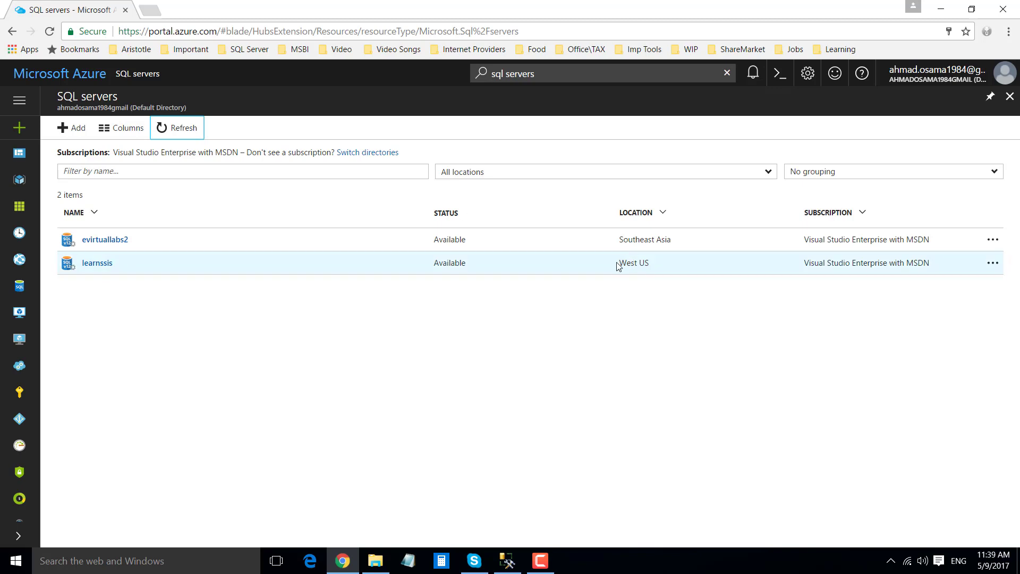
left_click_drag(618, 265, 650, 265)
left_click(578, 318)
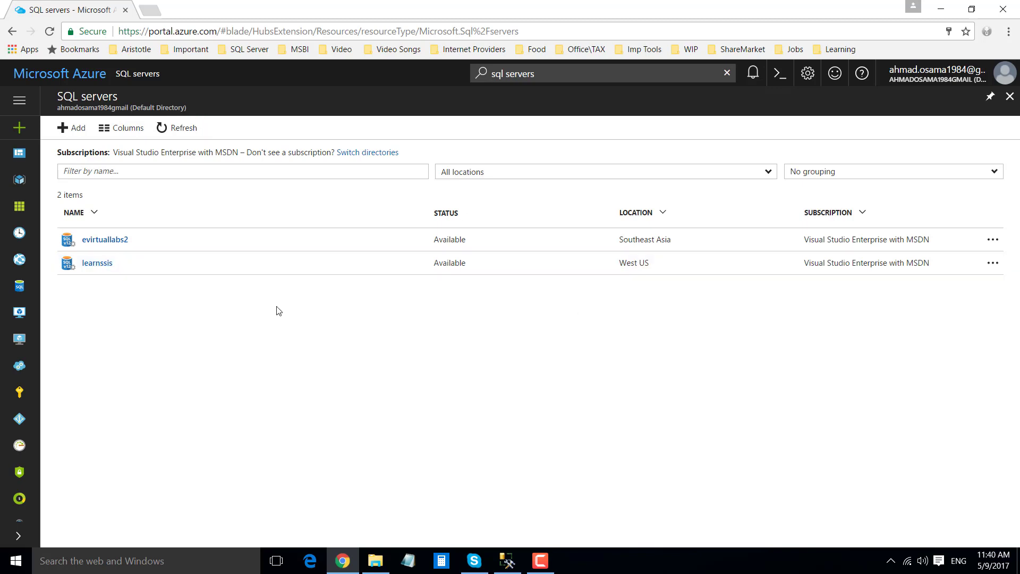
Open the firewall settings of the learnssis server.
left_click(97, 266)
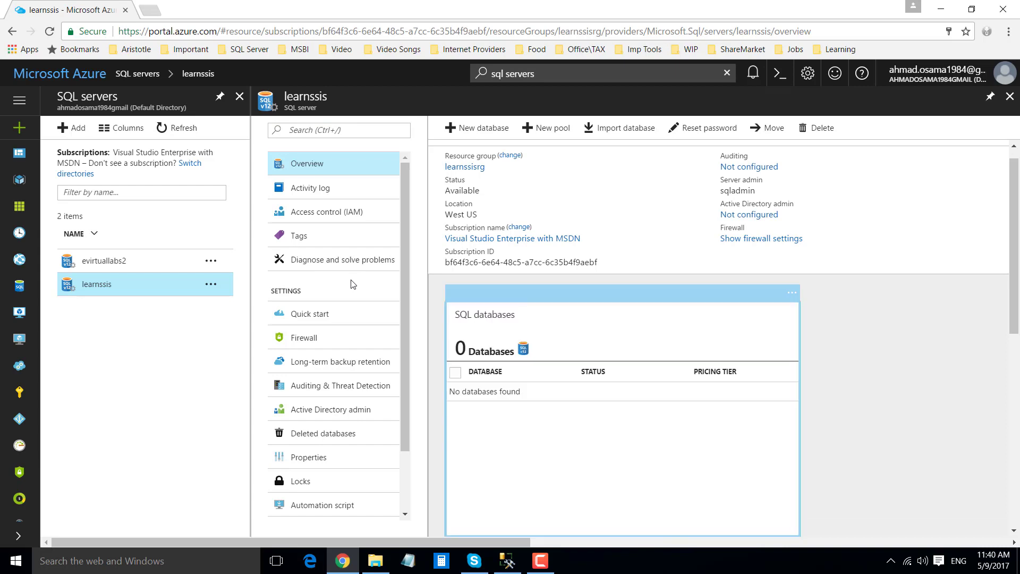
scroll(351, 284, "down", 2)
scroll(352, 286, "up", 2)
left_click(311, 342)
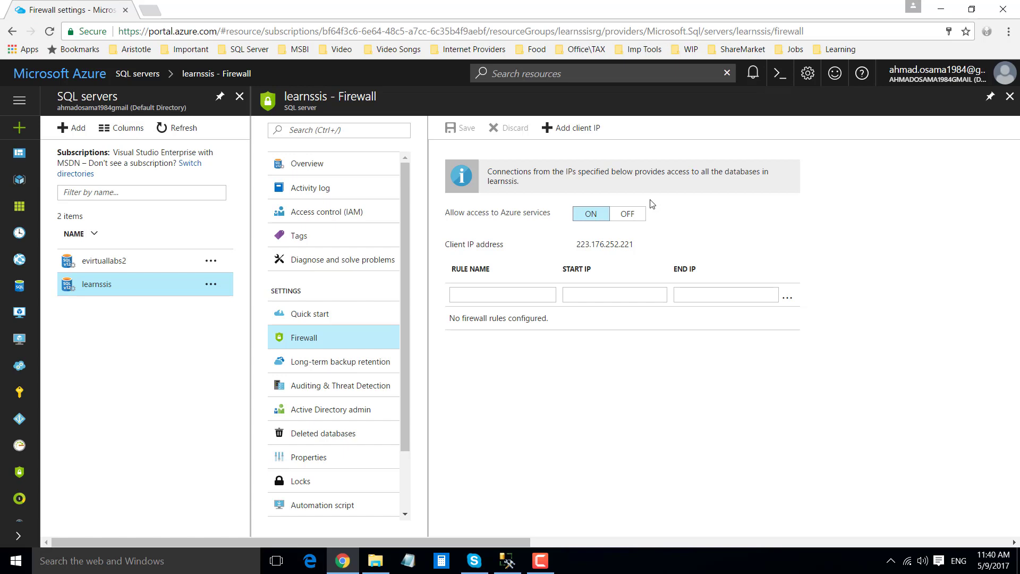
Add a firewall rule for the current client IP address on the learnssis server and save it.
left_click(570, 133)
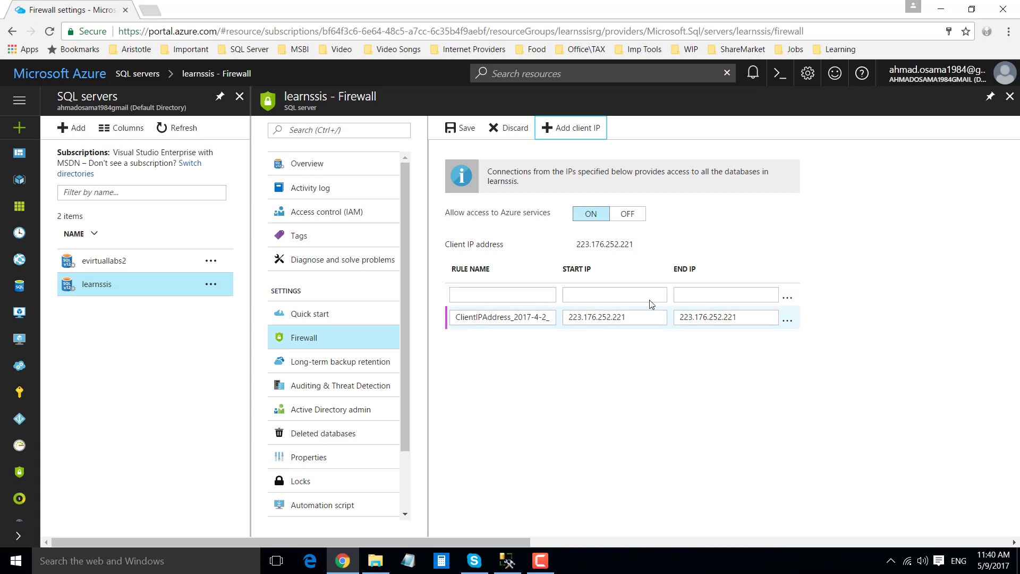
left_click(462, 129)
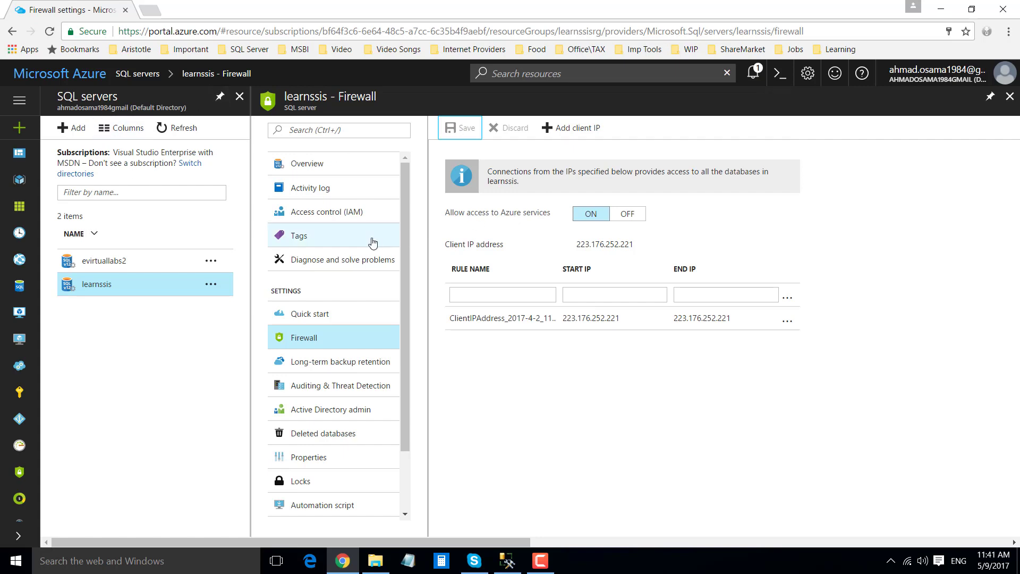
scroll(367, 319, "down", 2)
scroll(353, 382, "up", 2)
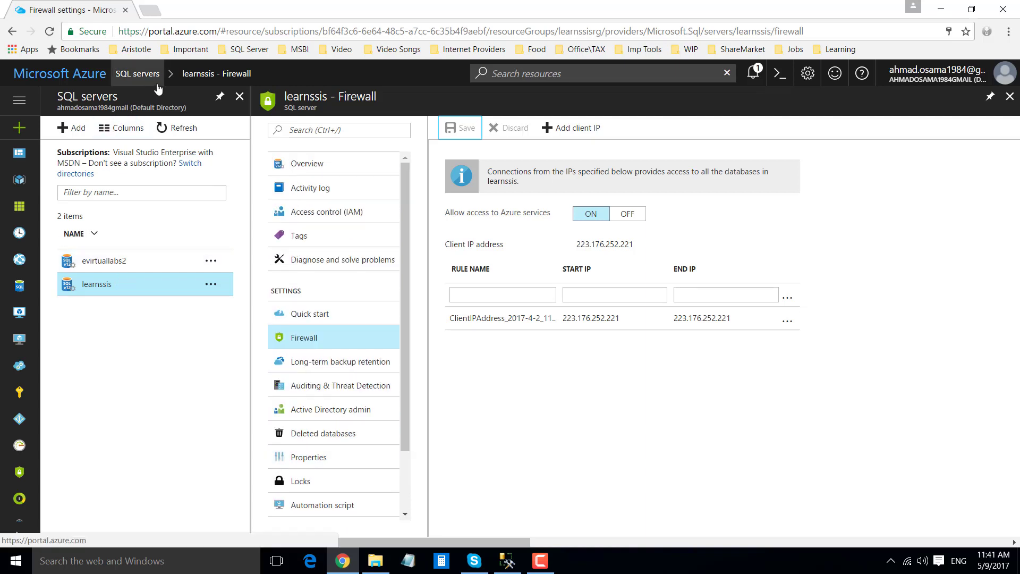
Go to the SQL databases list and start a new database named MyTestDB.
left_click(137, 75)
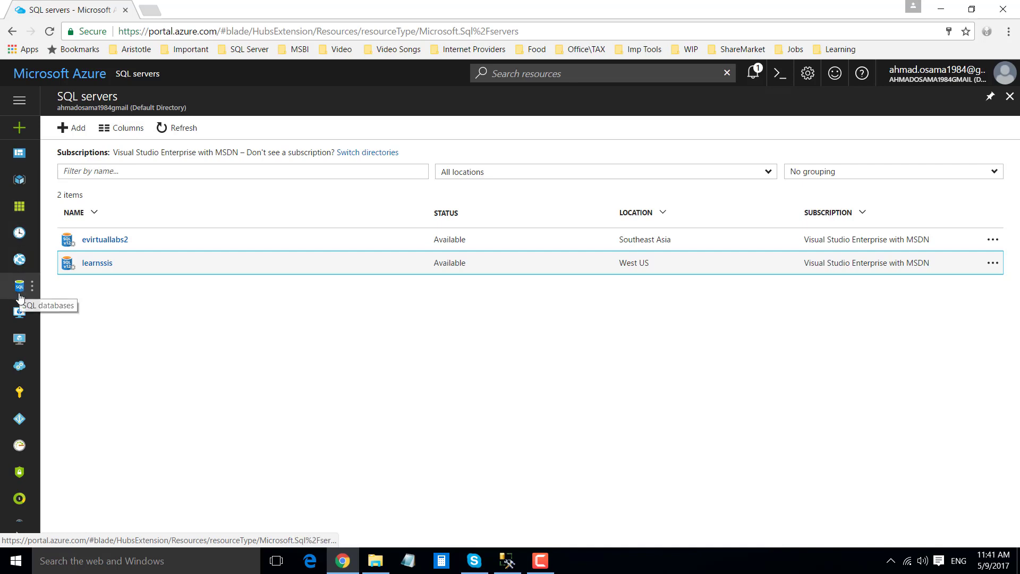
left_click(20, 296)
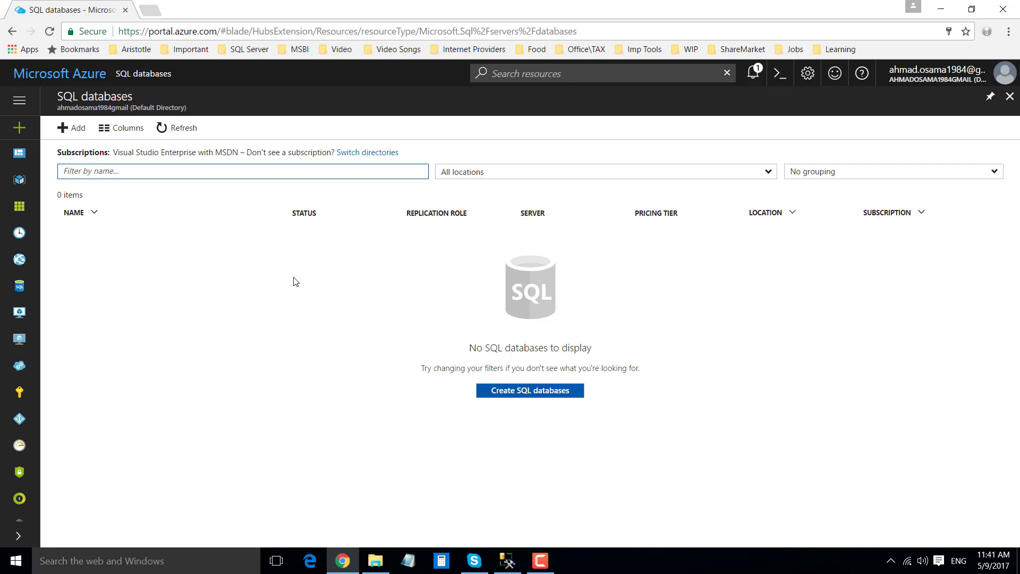
left_click(69, 132)
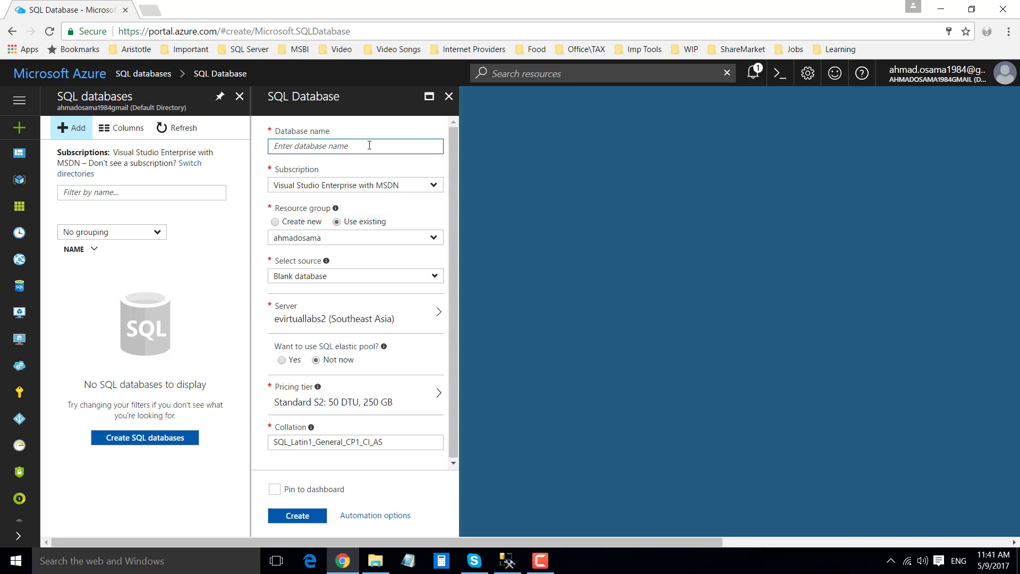
type("My")
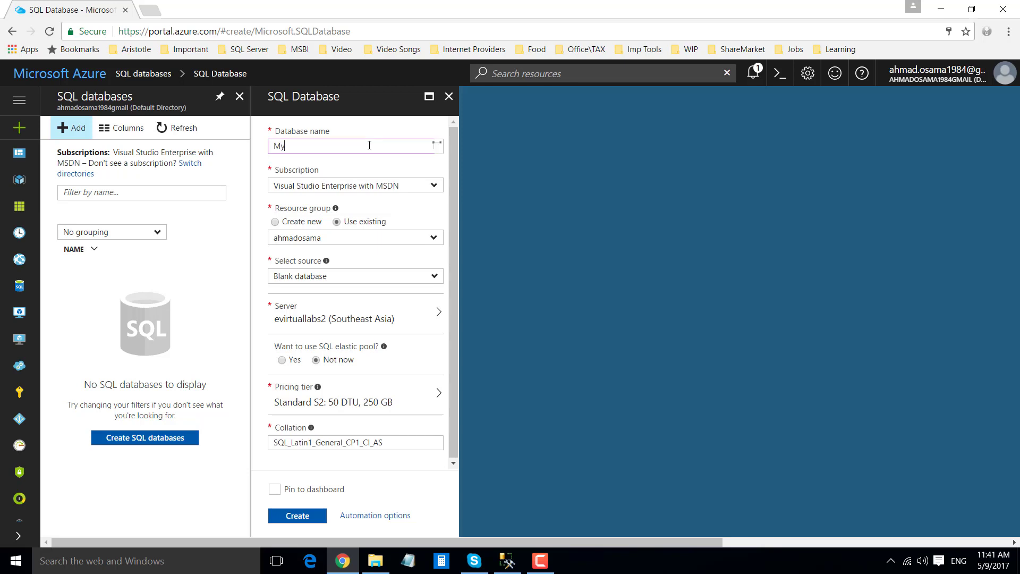
type("TestDB")
Assign the new database to the existing resource group learnssisrg.
left_click(430, 247)
scroll(336, 289, "down", 3)
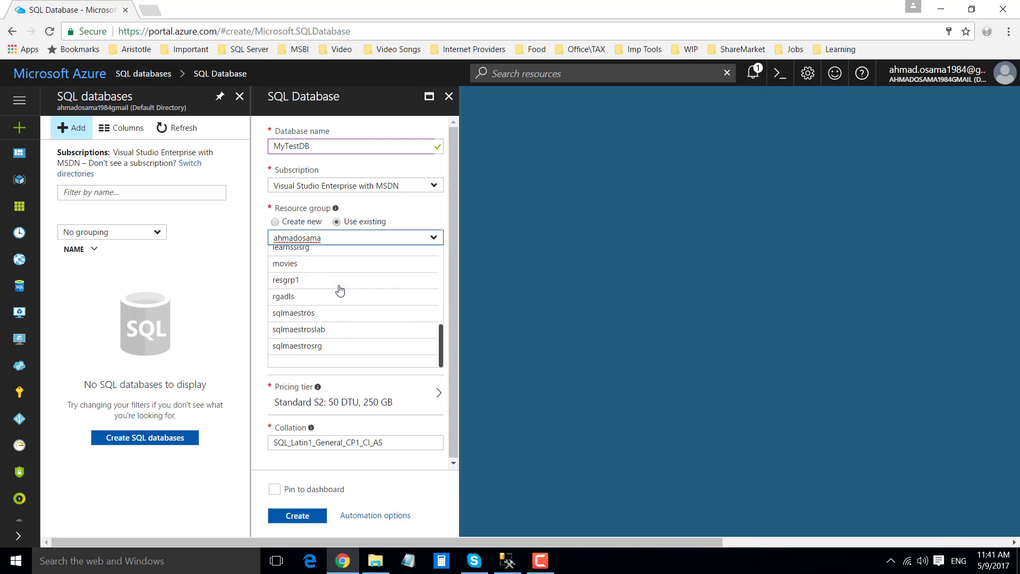
scroll(319, 276, "up", 1)
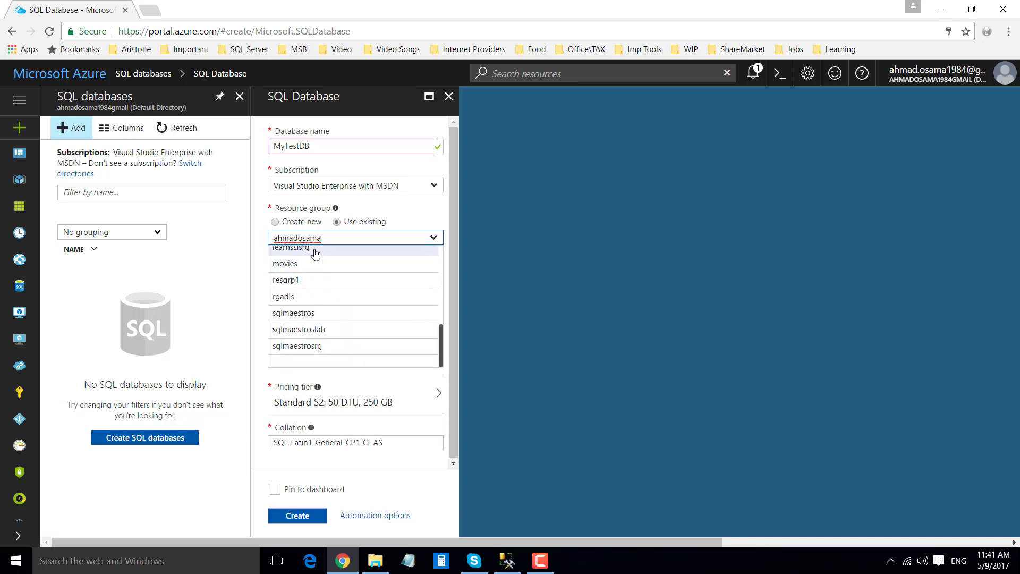
left_click(314, 252)
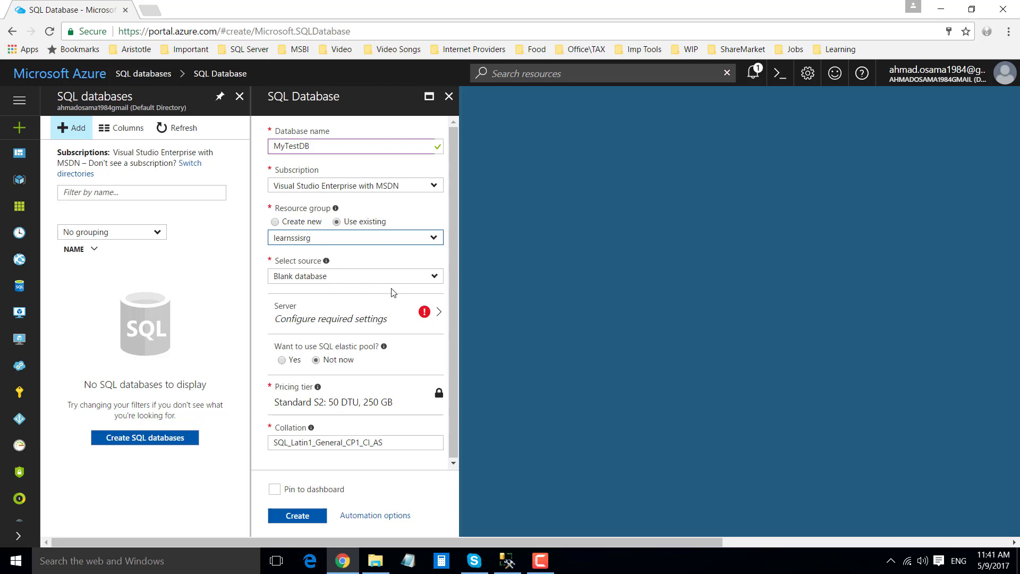
Keep Blank database as the source and select the existing learnssis server (West US) for the new database.
left_click(355, 281)
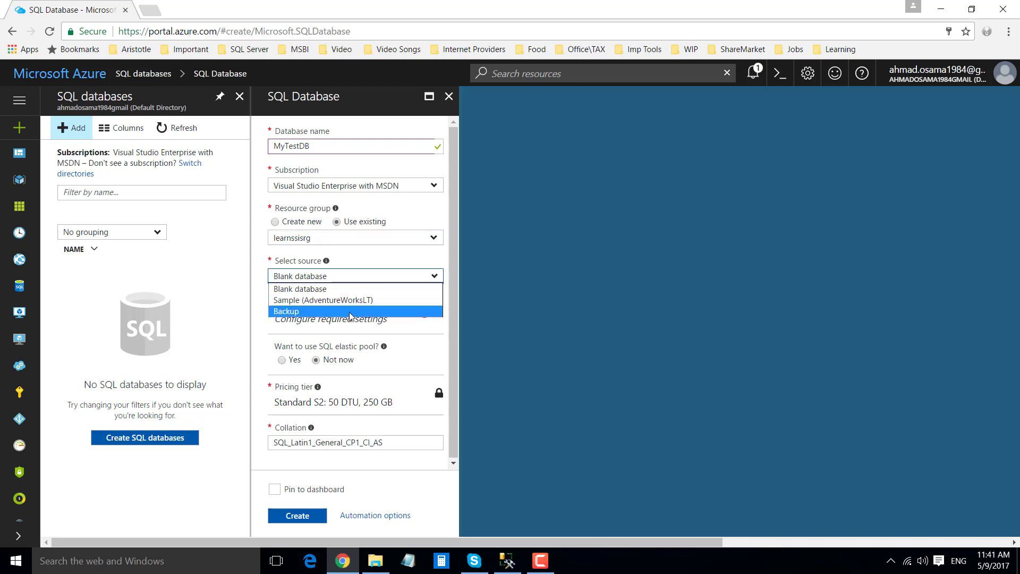
left_click(326, 289)
left_click(354, 315)
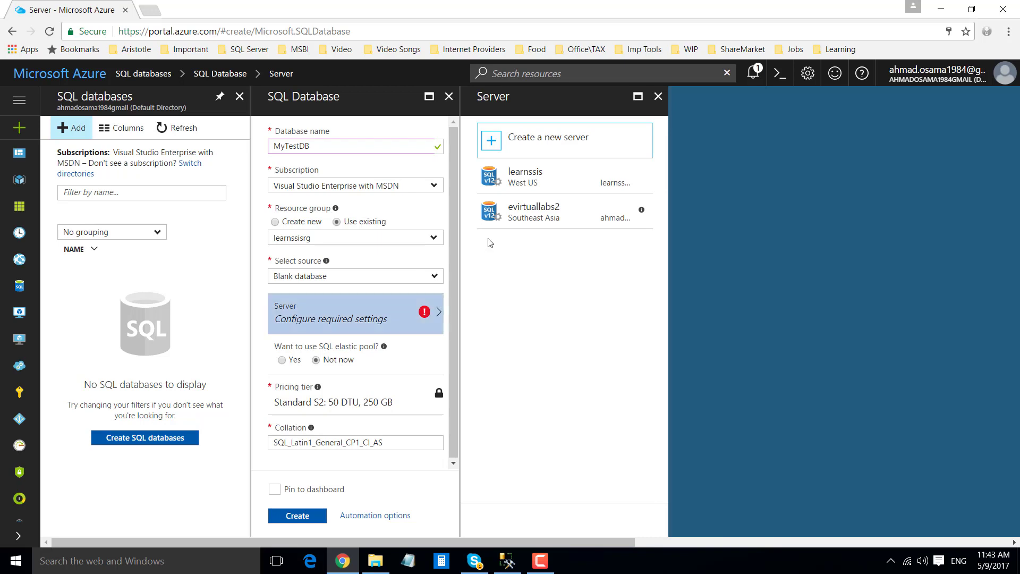
left_click(535, 184)
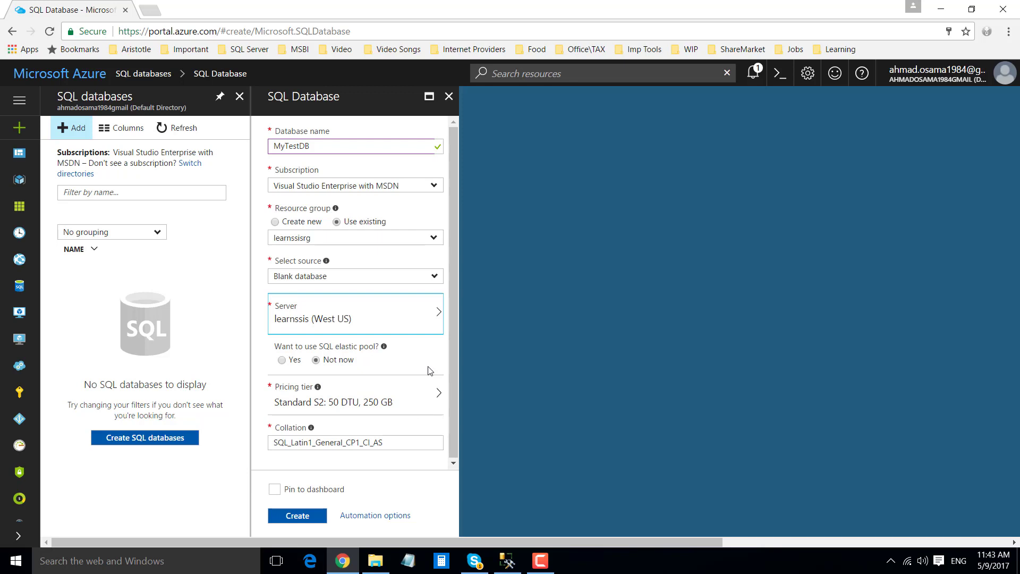
Open the new database's pricing tier options and compare the monthly costs of the Basic, Premium and PremiumRS tiers.
left_click(441, 396)
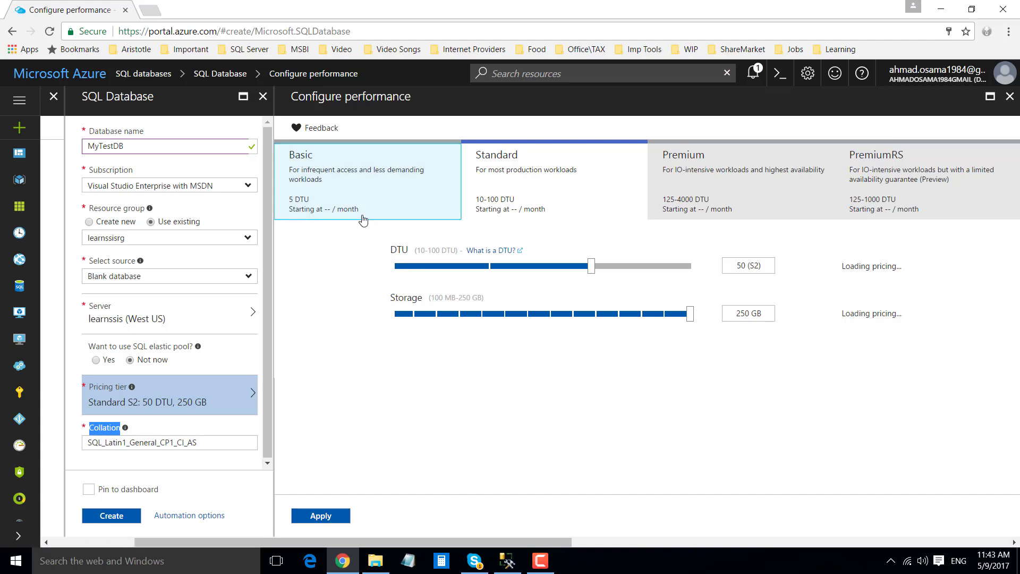
left_click(354, 199)
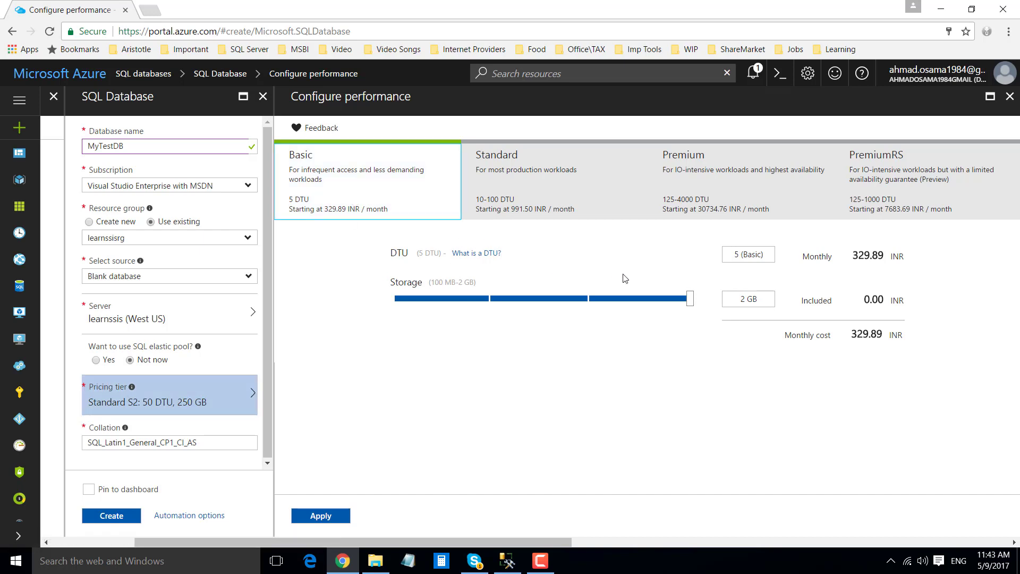
scroll(161, 408, "down", 1)
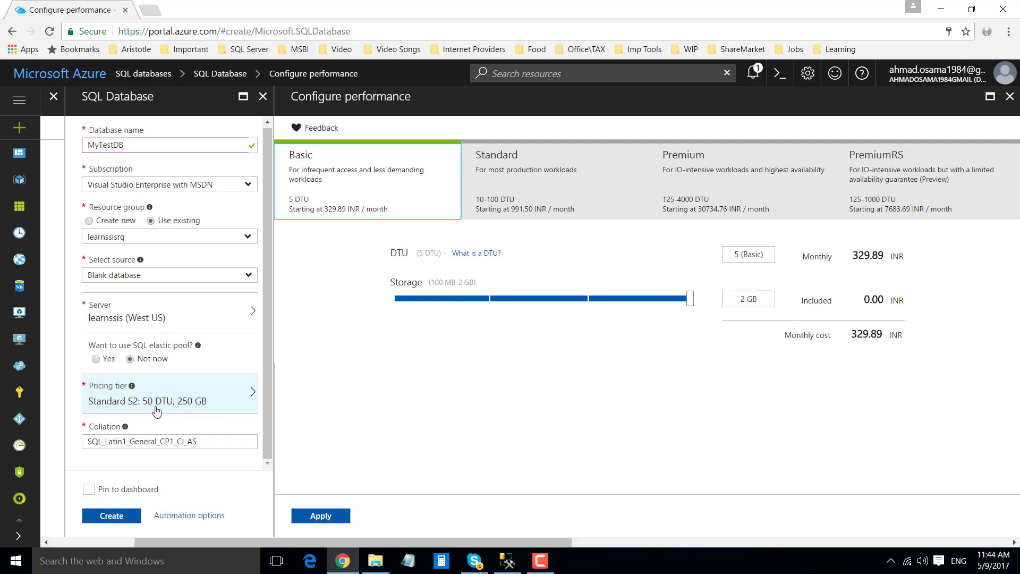
left_click(155, 403)
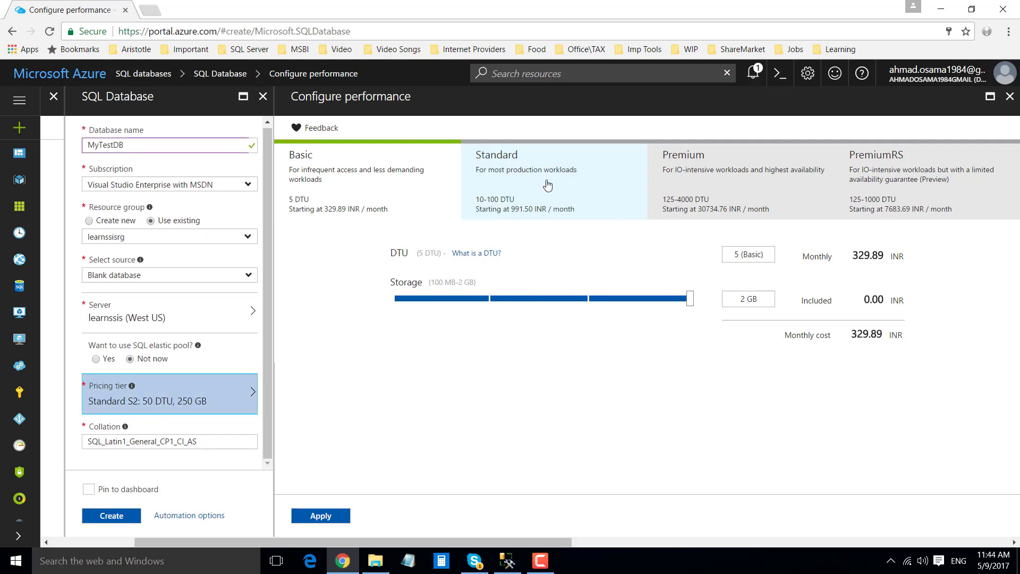
left_click(640, 195)
left_click(682, 187)
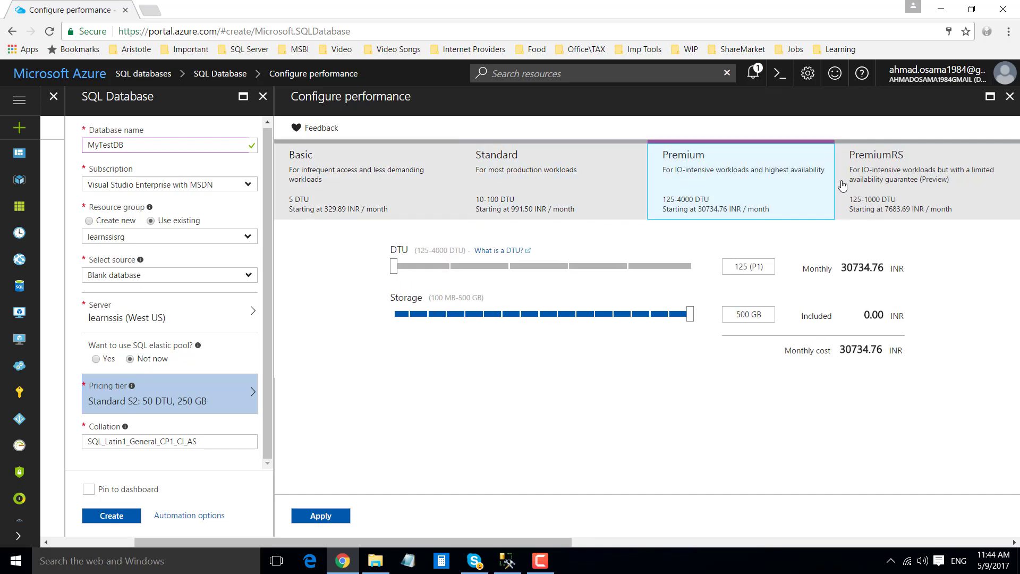
left_click(880, 179)
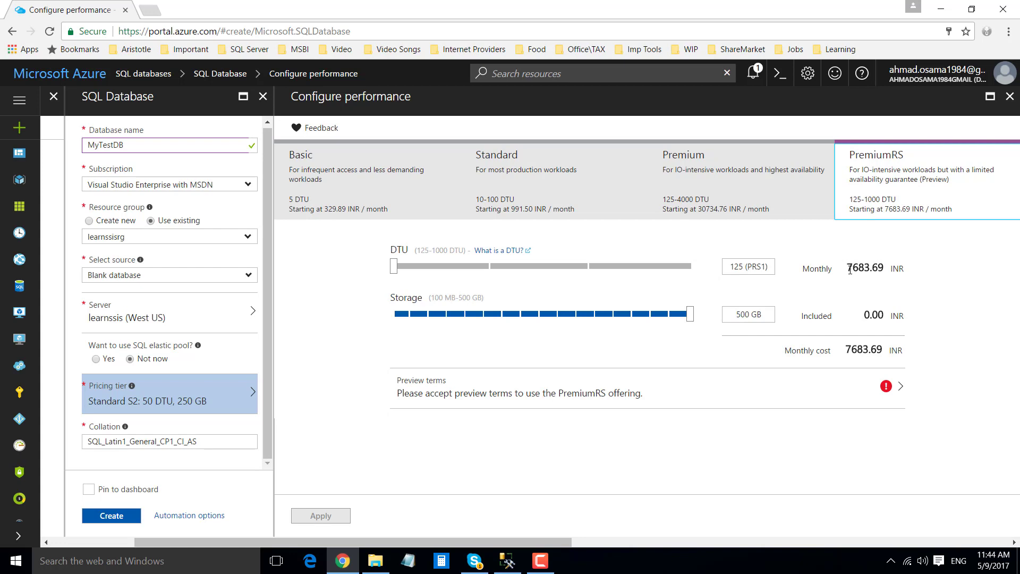
left_click_drag(848, 269, 867, 272)
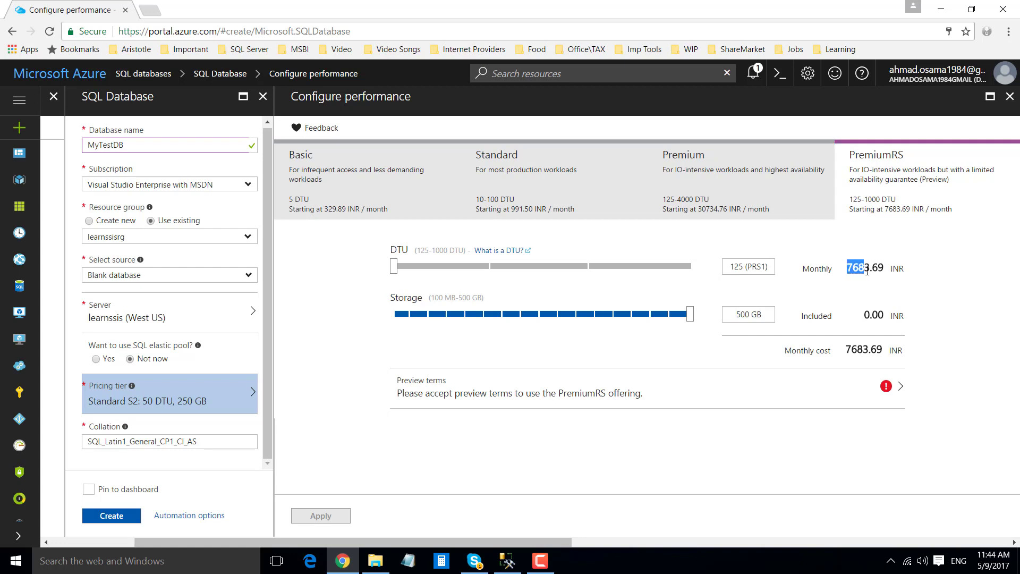
Apply the Basic pricing tier with 5 DTU and 2 GB storage, and create the database.
left_click(394, 175)
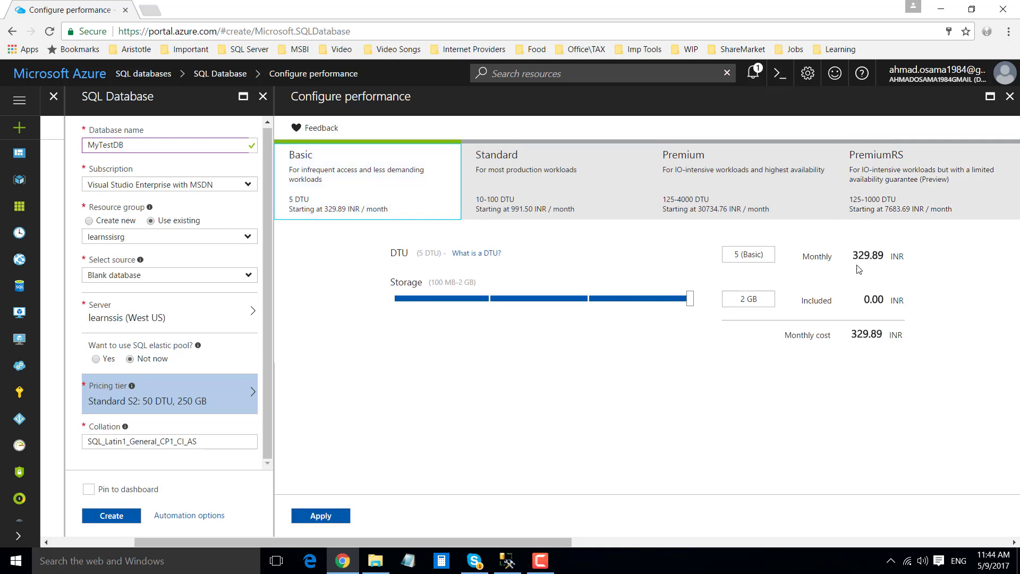
left_click_drag(853, 257, 870, 259)
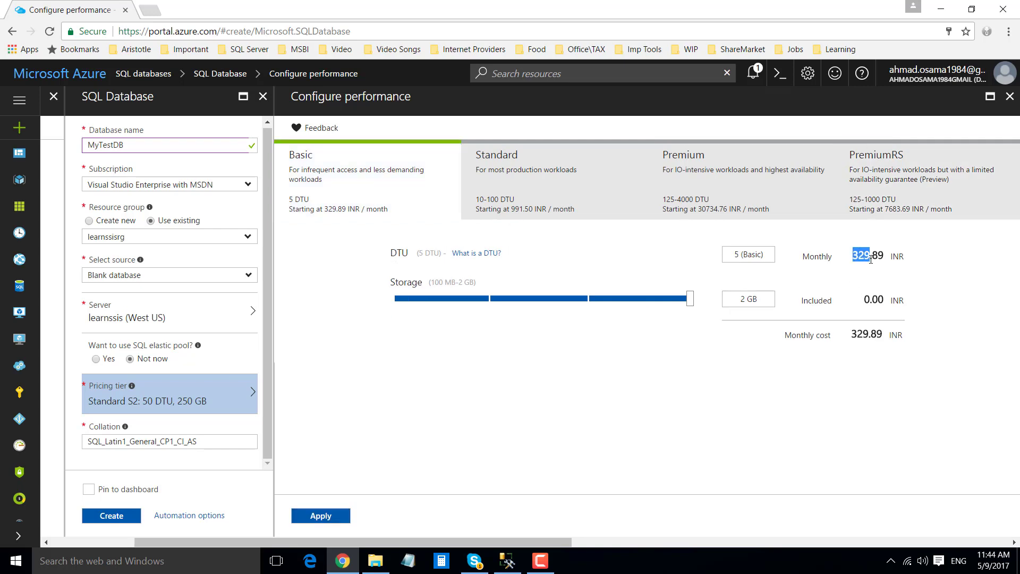
left_click(744, 300)
triple_click(743, 301)
left_click(809, 300)
left_click(340, 188)
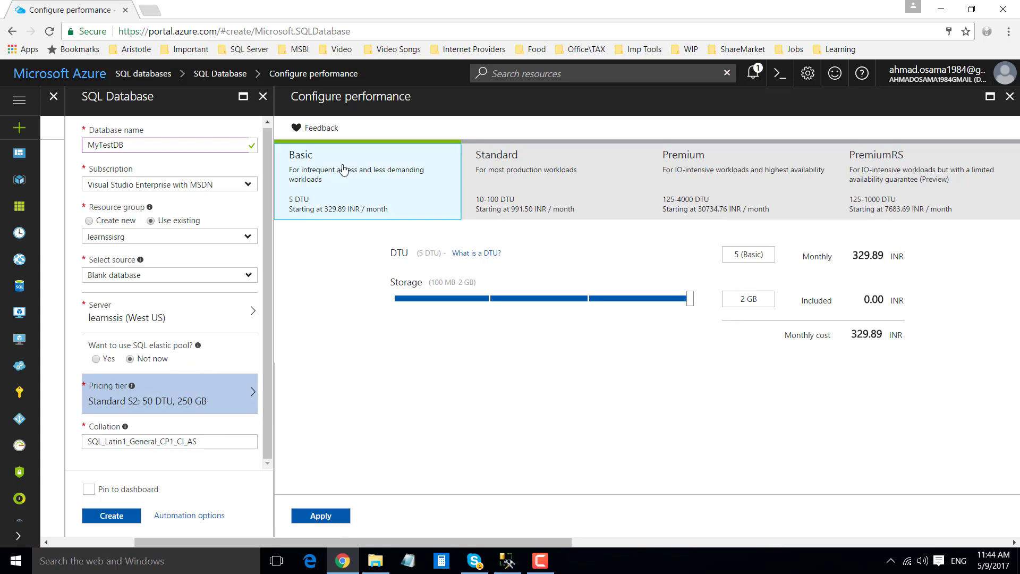
left_click(320, 516)
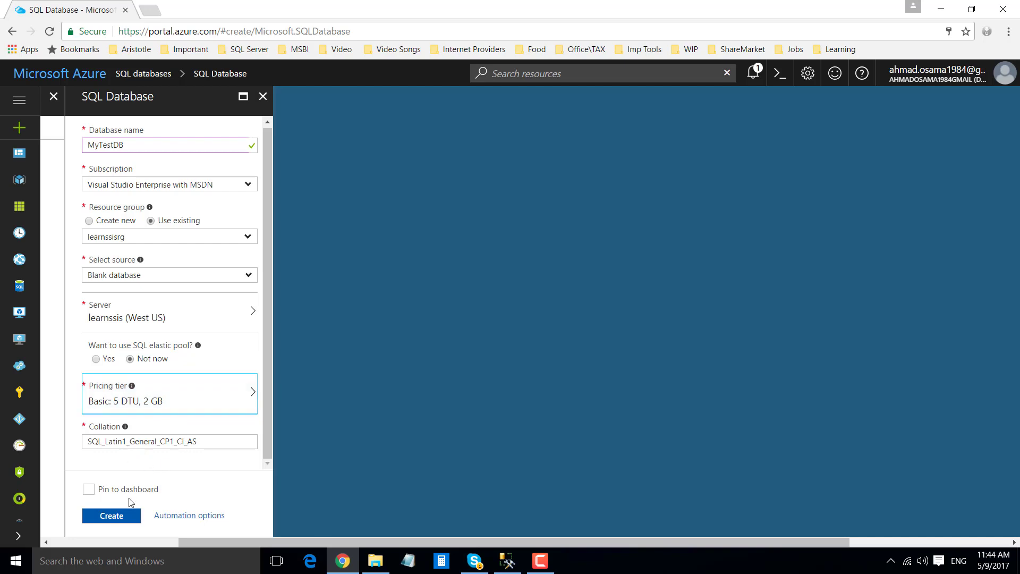
left_click(111, 518)
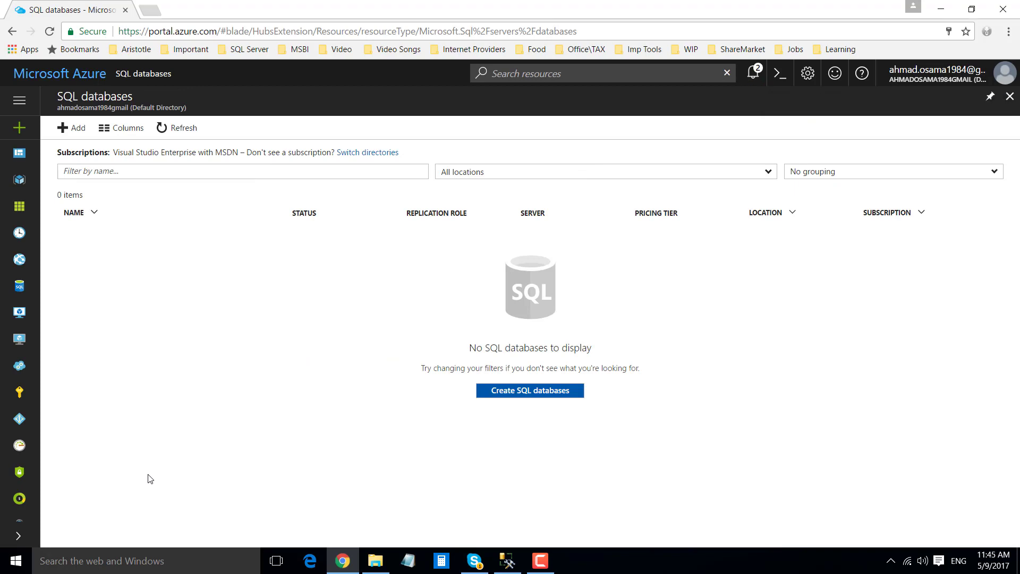
Check the deployment notifications and refresh the SQL databases list.
left_click(753, 73)
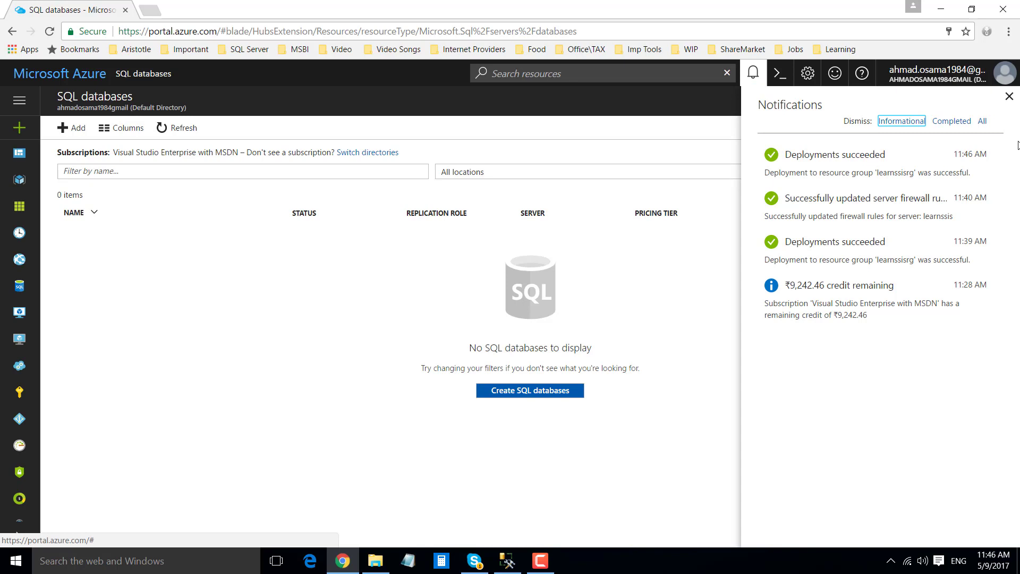
left_click(1009, 97)
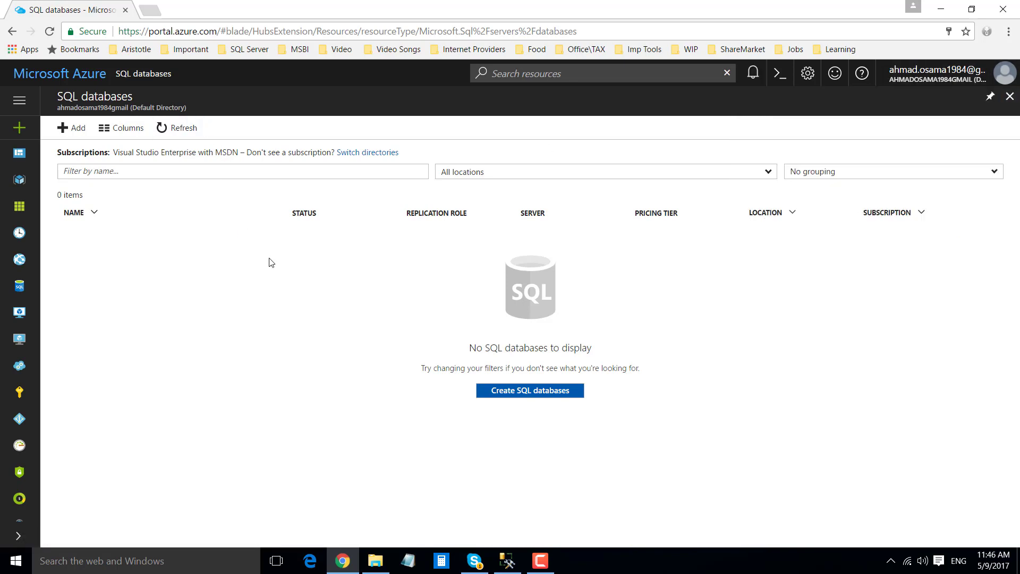
left_click(179, 131)
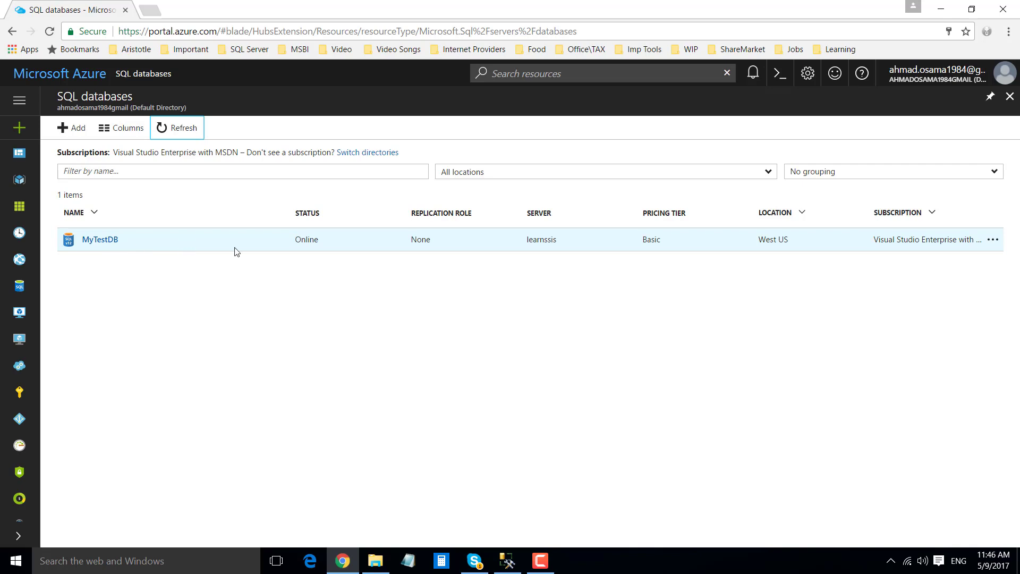
Review the status, server, pricing tier and location of MyTestDB in the databases list.
double_click(300, 239)
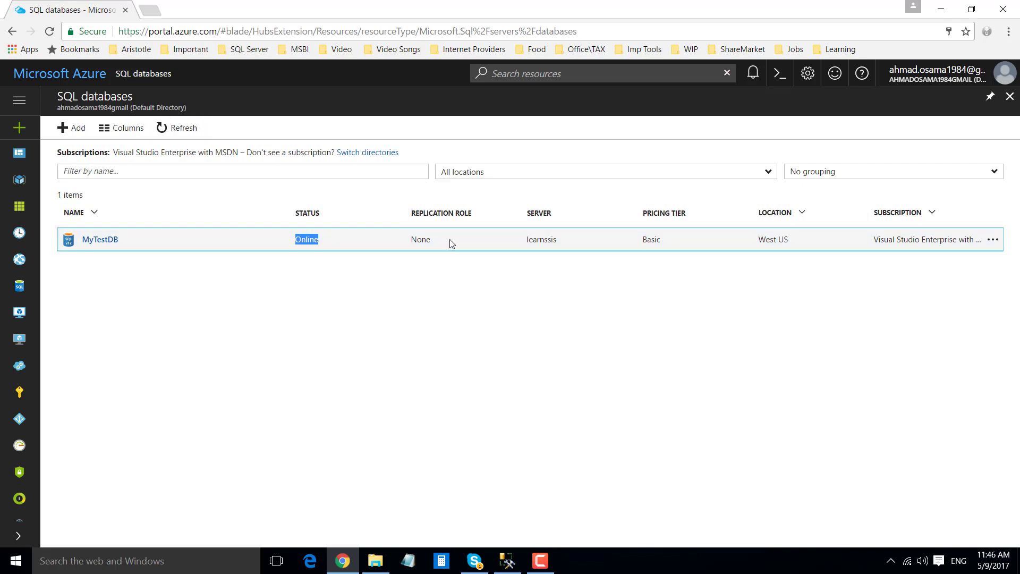
double_click(529, 240)
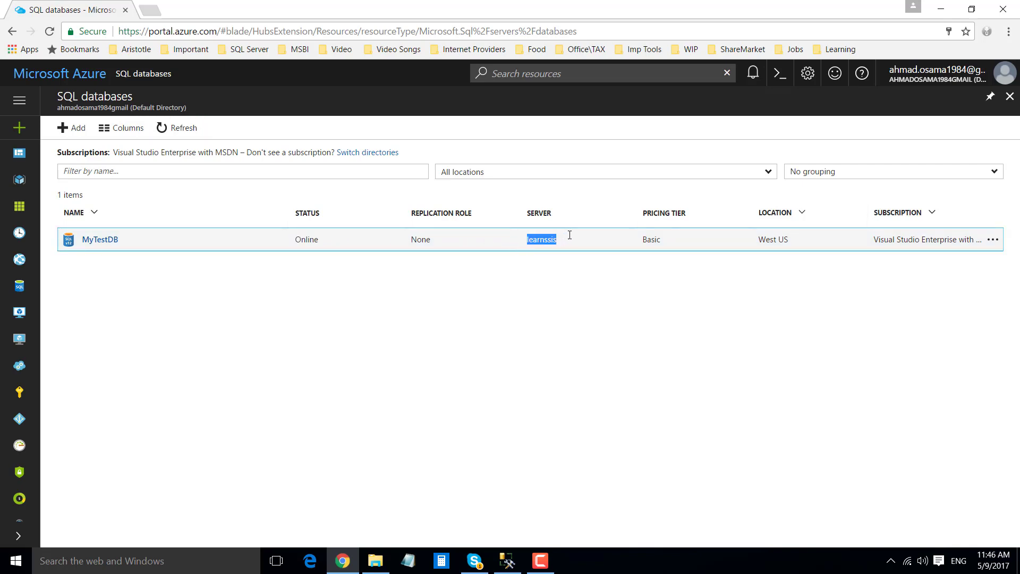
double_click(650, 239)
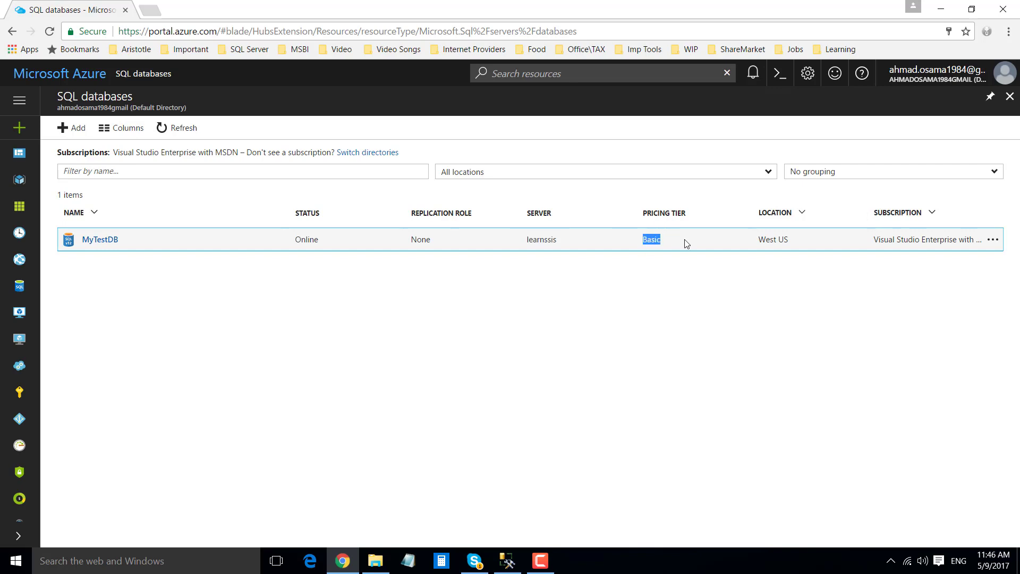
left_click(805, 237)
Go to the learnssis SQL server from the recent resources and display its properties.
left_click(507, 75)
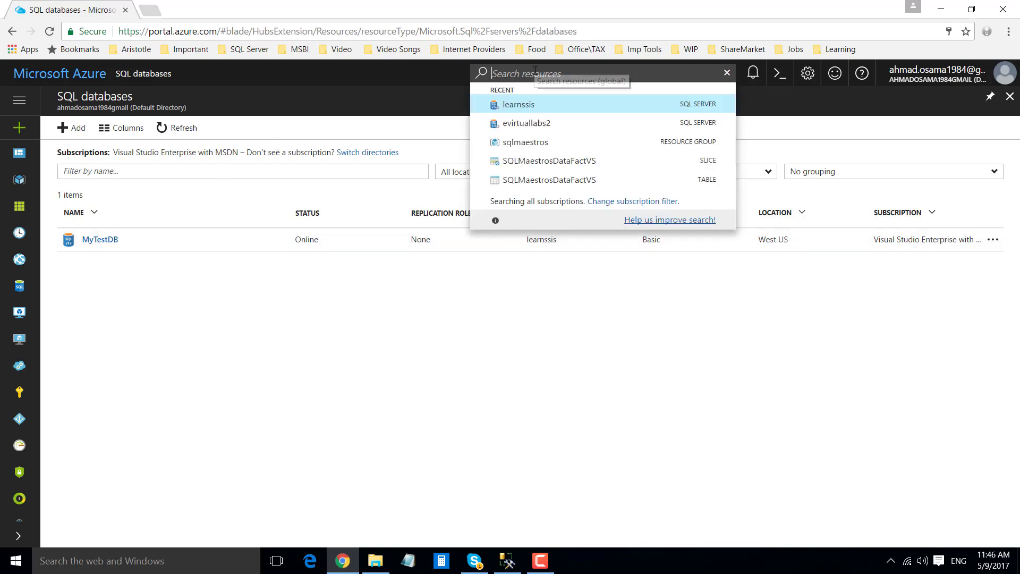
left_click(518, 105)
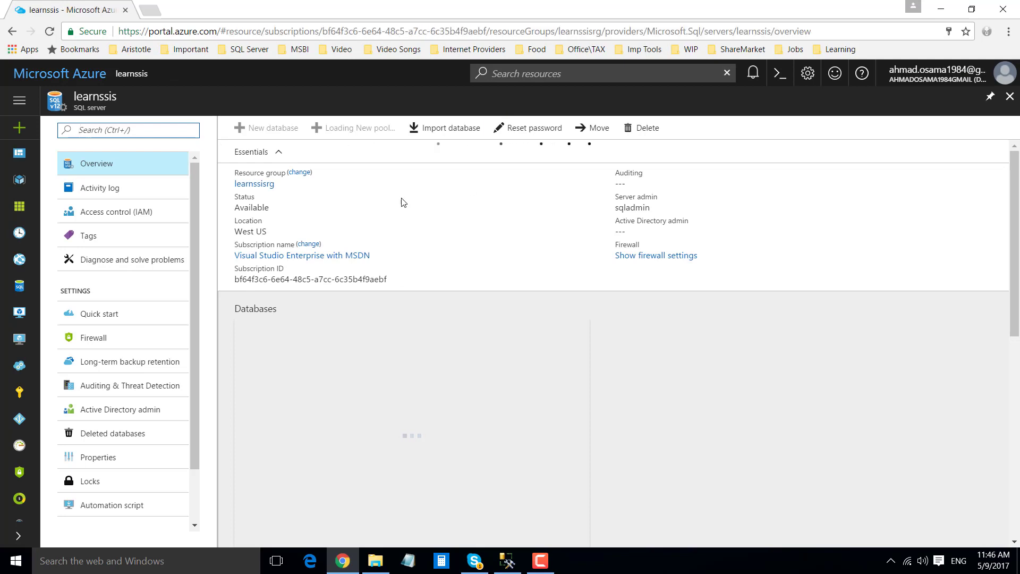
scroll(101, 447, "down", 2)
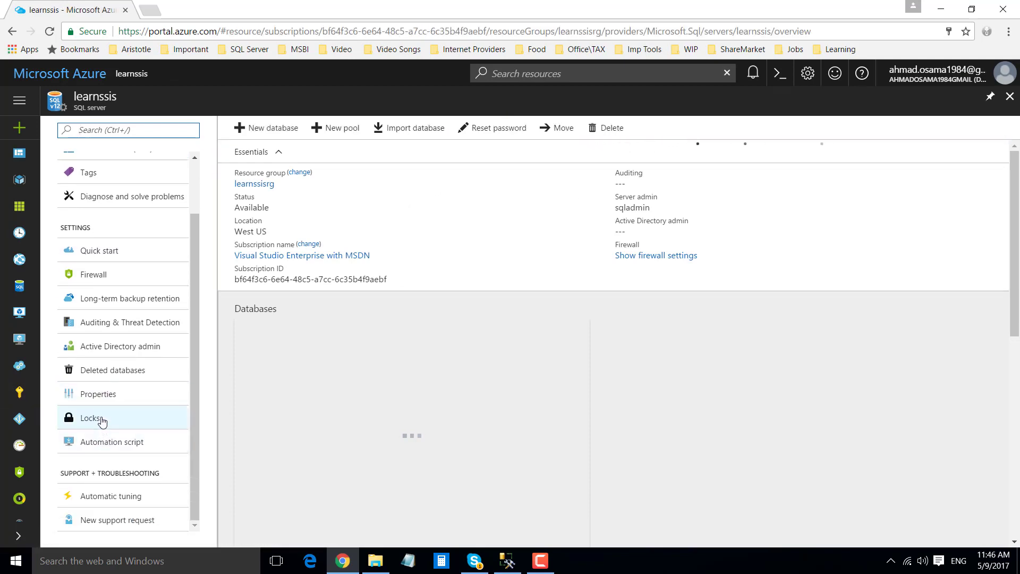
left_click(100, 402)
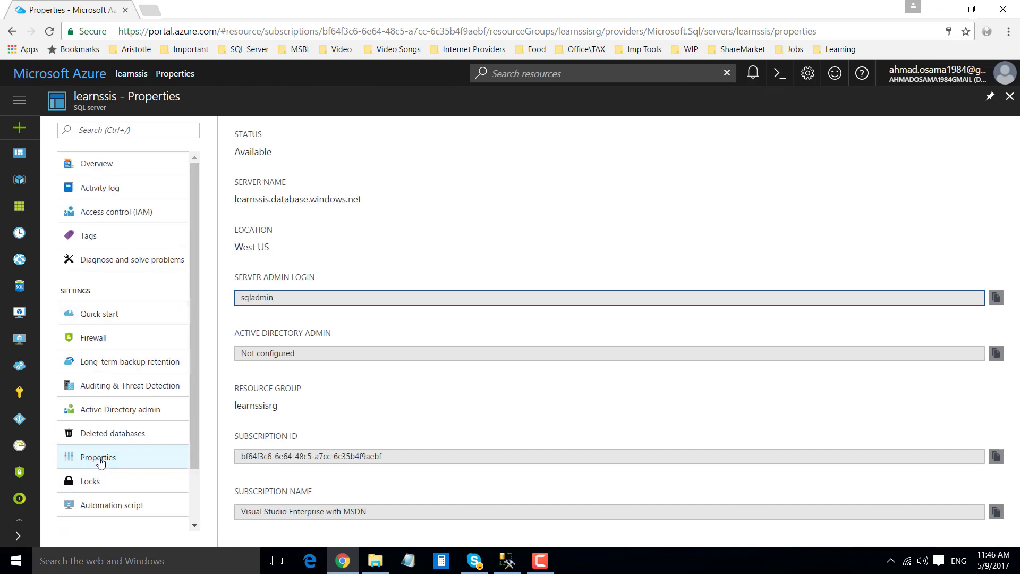
scroll(106, 412, "down", 2)
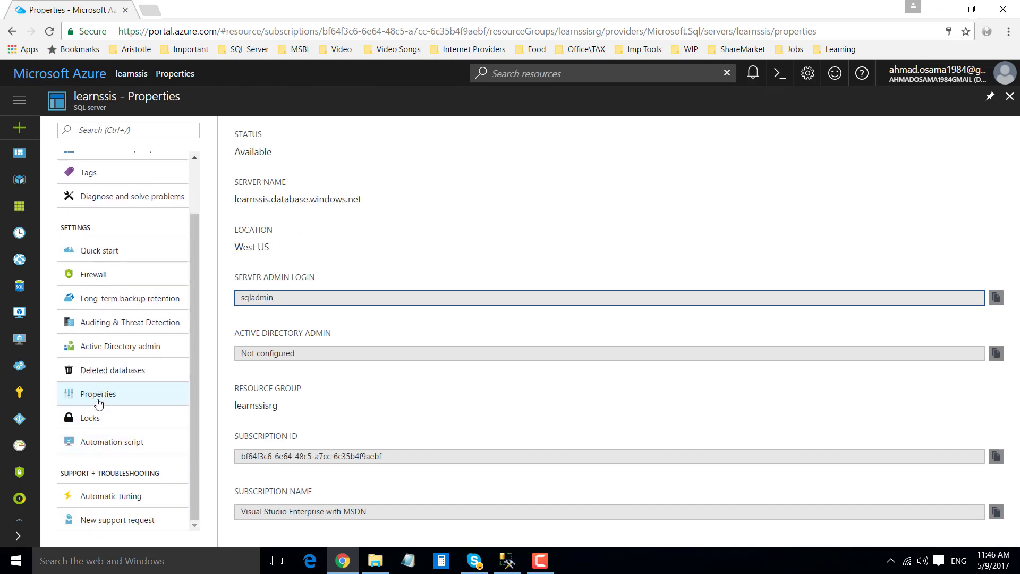
scroll(101, 401, "up", 2)
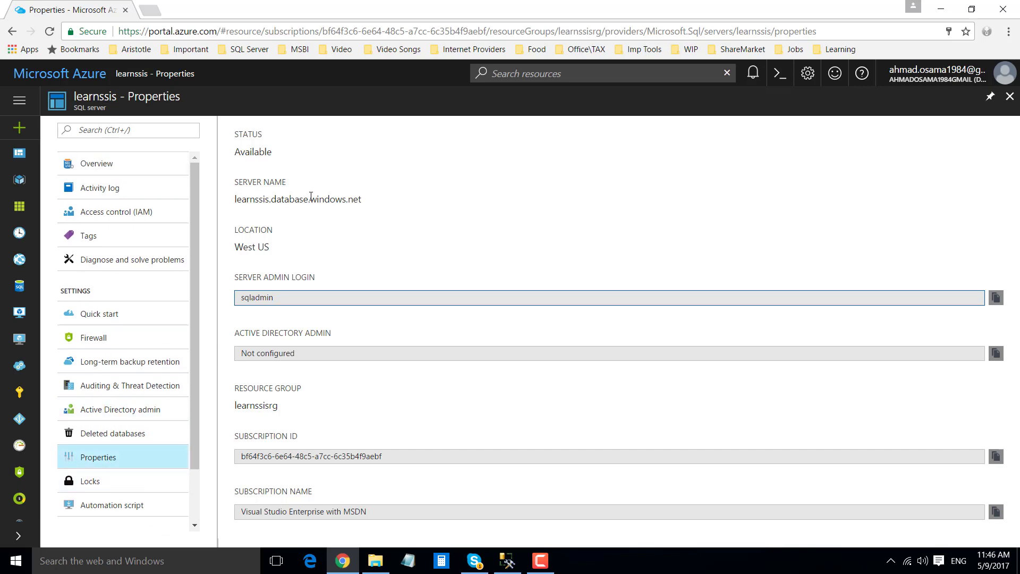
Copy the full server name learnssis.database.windows.net from the properties into a blank Notepad document.
left_click_drag(236, 199, 383, 204)
key("ctrl+c")
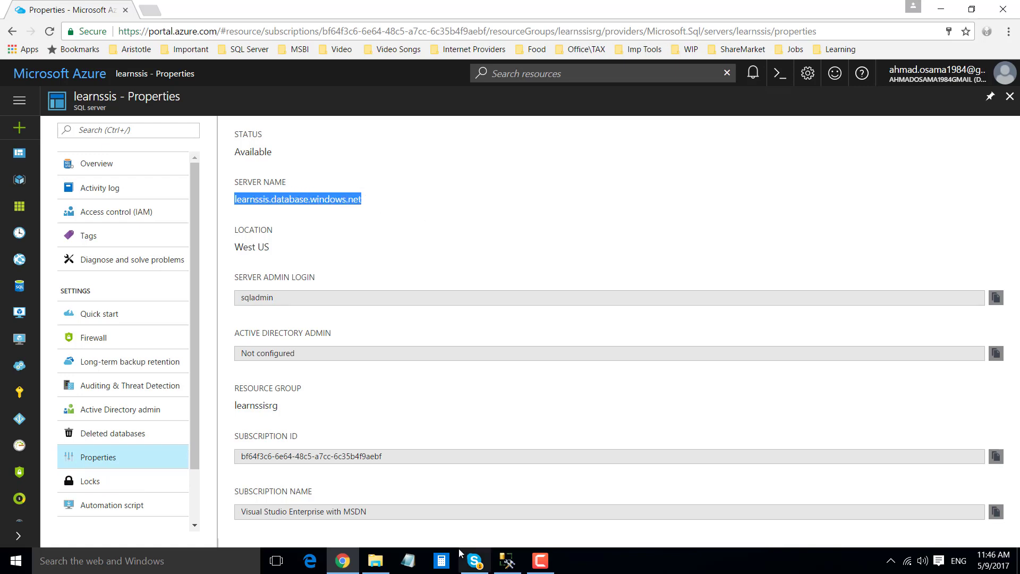
left_click(420, 563)
key("ctrl+v")
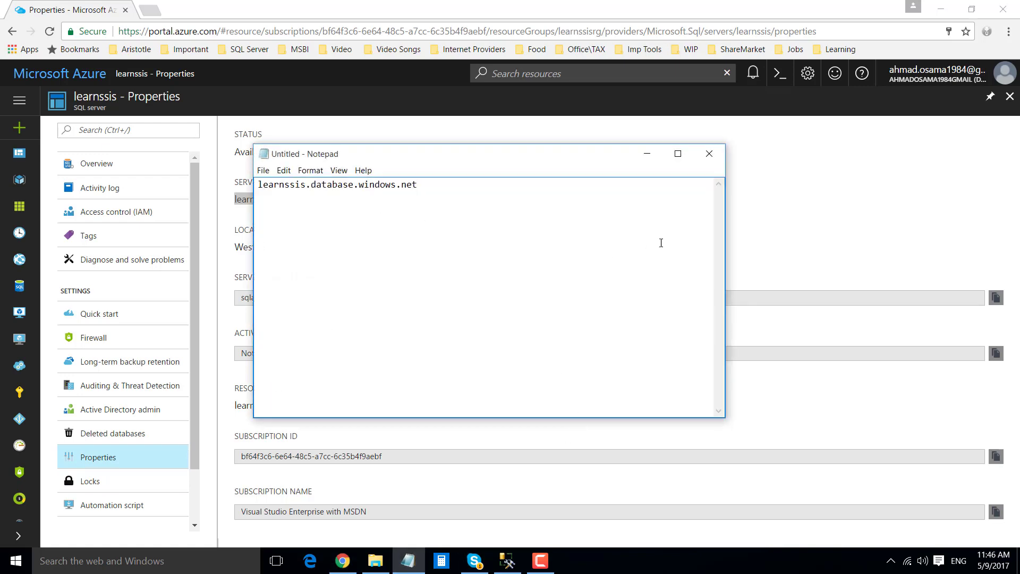
left_click(744, 214)
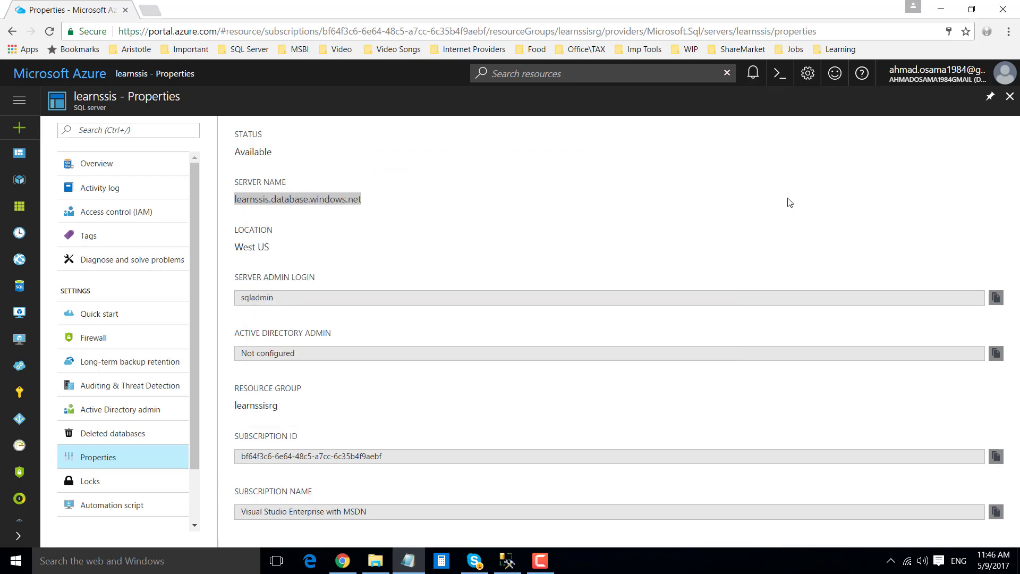
Switch to SQL Server Management Studio and start a Database Engine connection with the server name learnssis.database.windows.net.
left_click(508, 561)
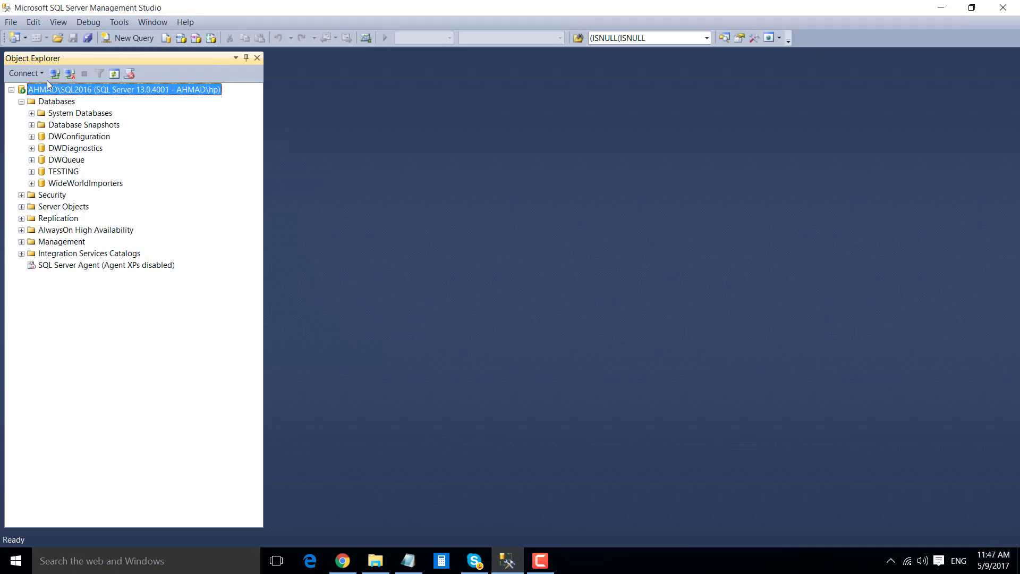
left_click(25, 73)
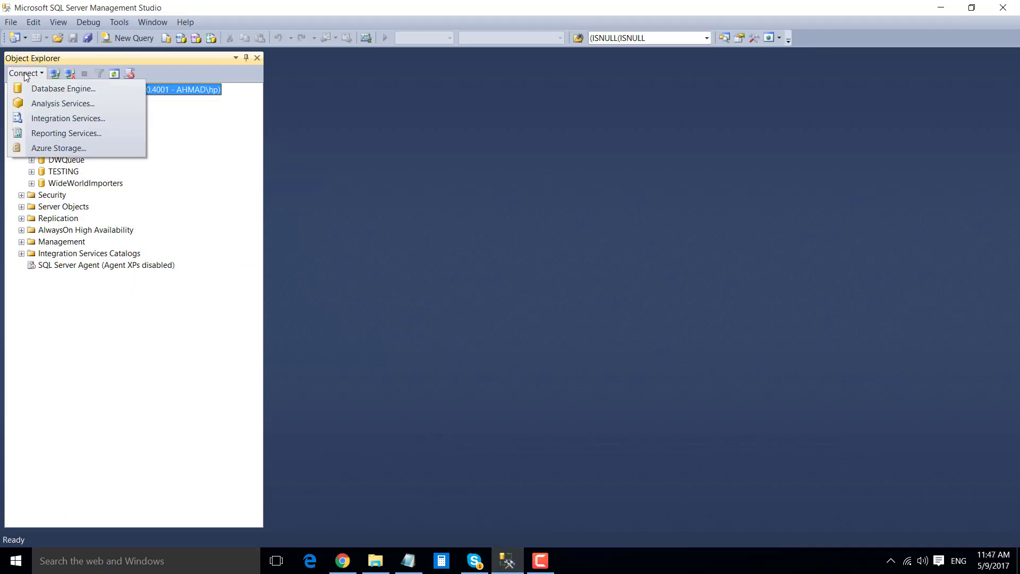
left_click(49, 89)
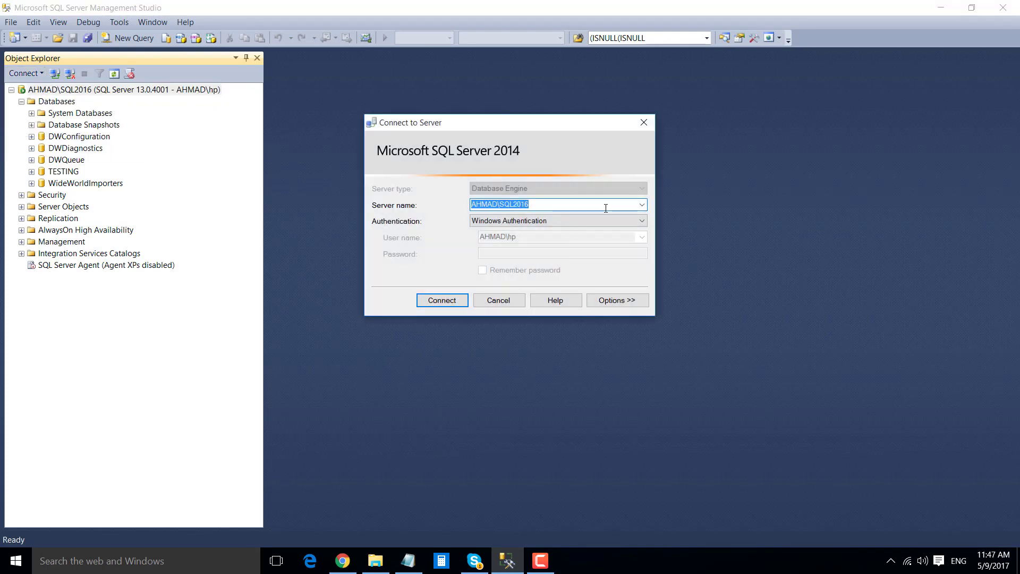
key("ctrl+v")
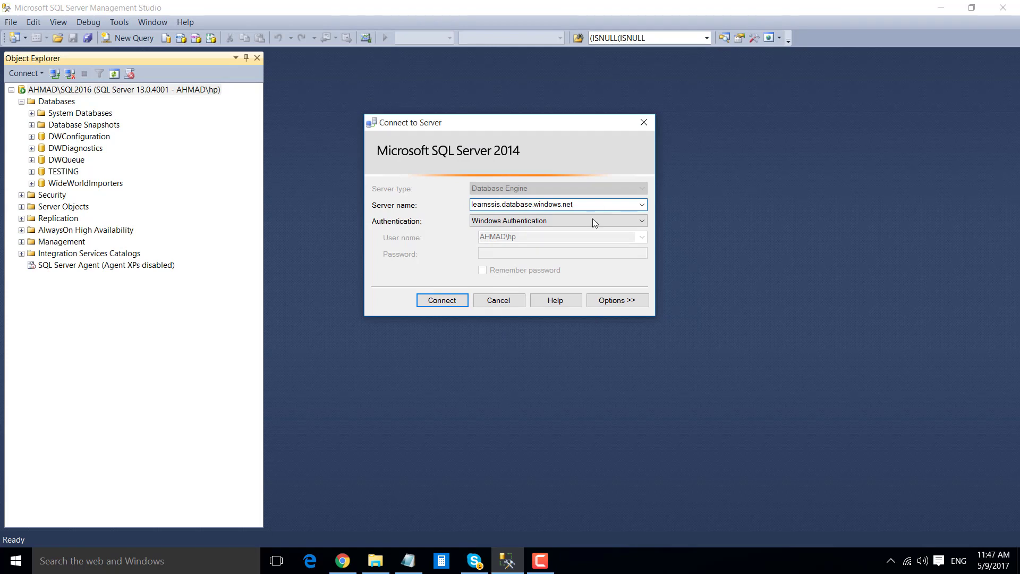
Connect using SQL Server Authentication with the login sqladmin and the account password.
left_click(541, 219)
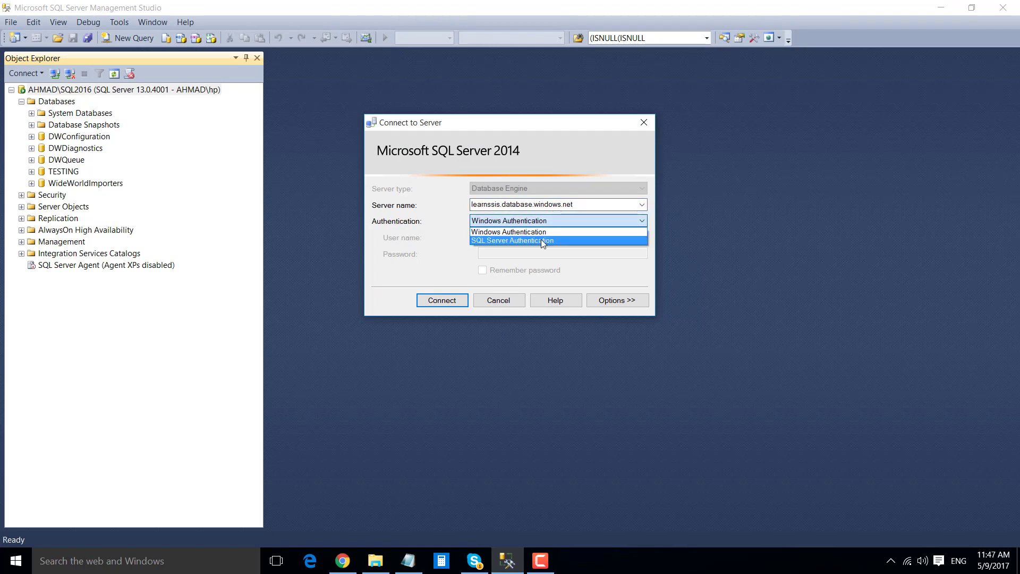
left_click(541, 240)
left_click(531, 237)
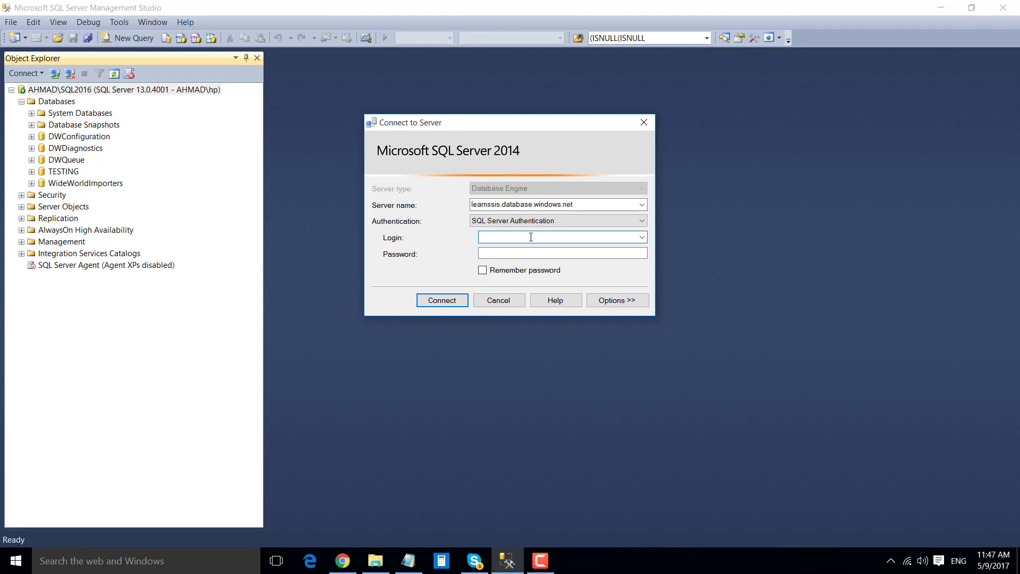
type("sqladimin")
left_click(574, 254)
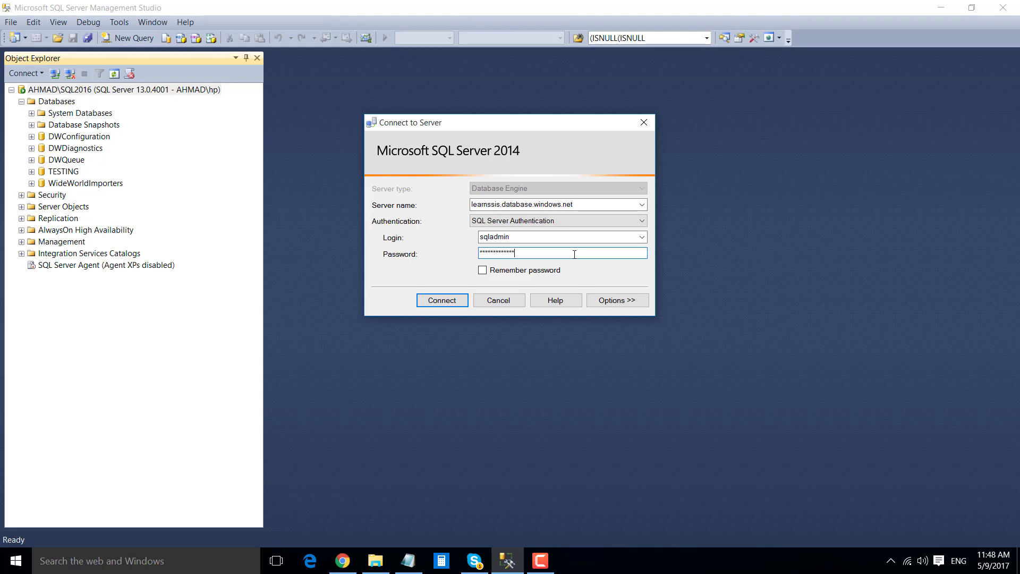
key("Return")
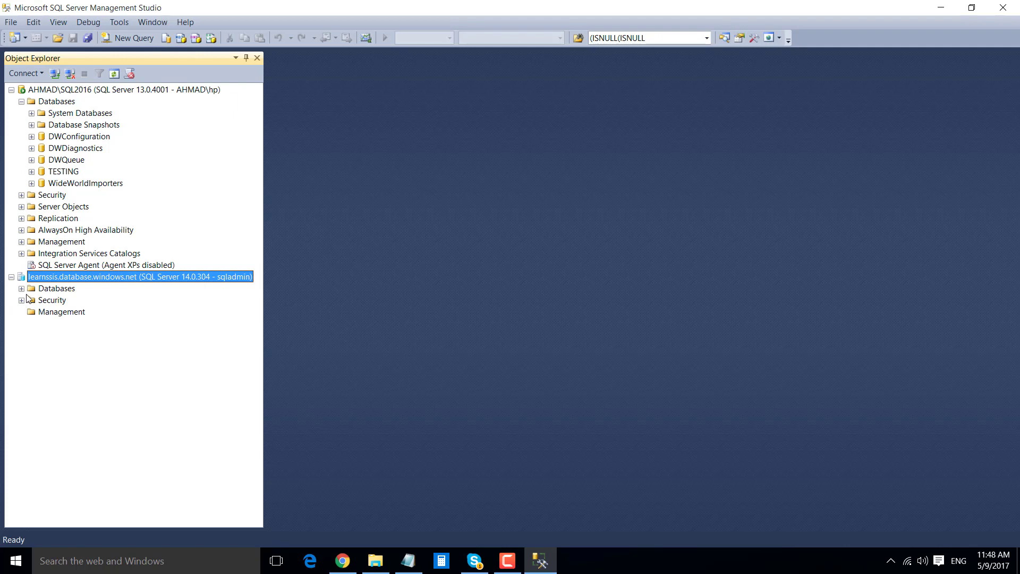
Expand the Azure server's databases down to the tables of MyTestDB.
left_click(21, 290)
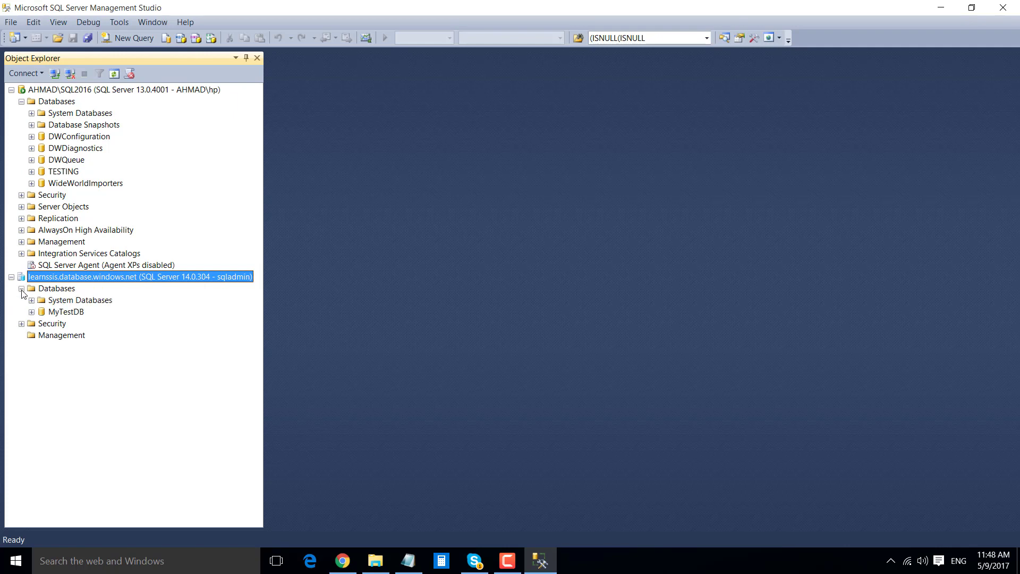
left_click(60, 314)
left_click(32, 312)
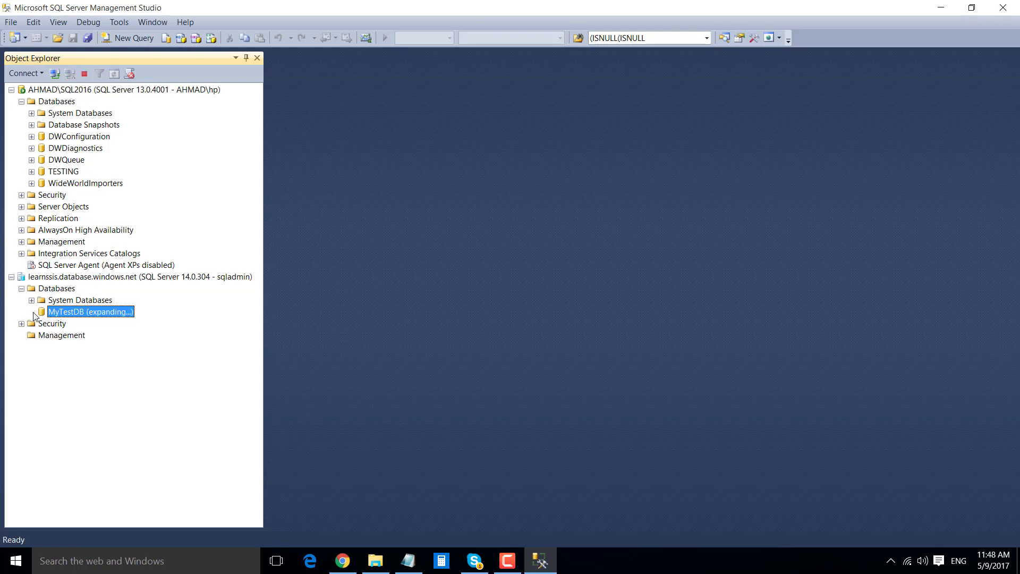
left_click(42, 324)
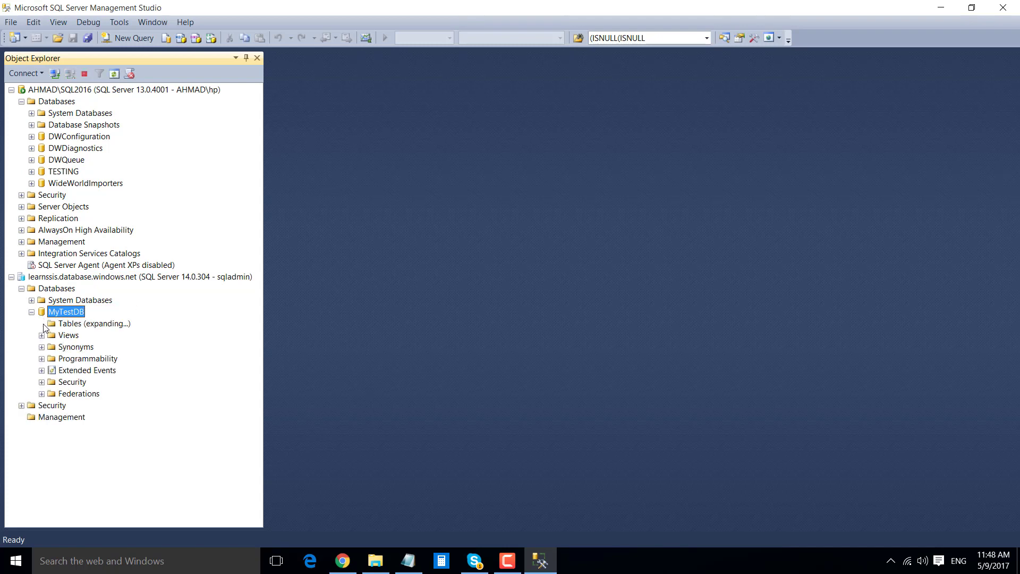